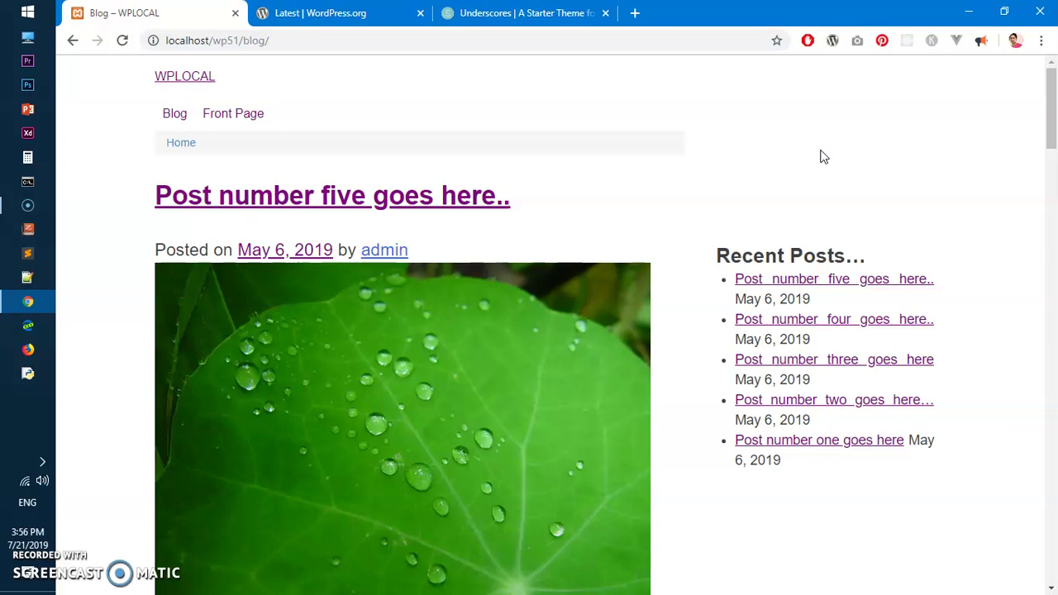
On WordPress.org, cycle through the Featured, Popular and Latest theme listings, ending on Featured.
left_click(306, 11)
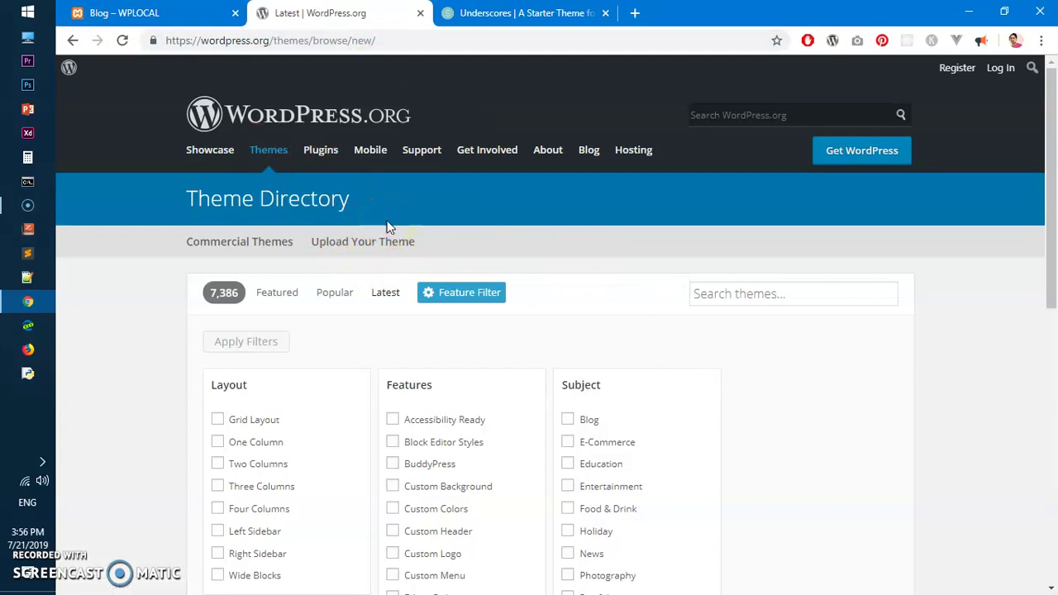
left_click(276, 293)
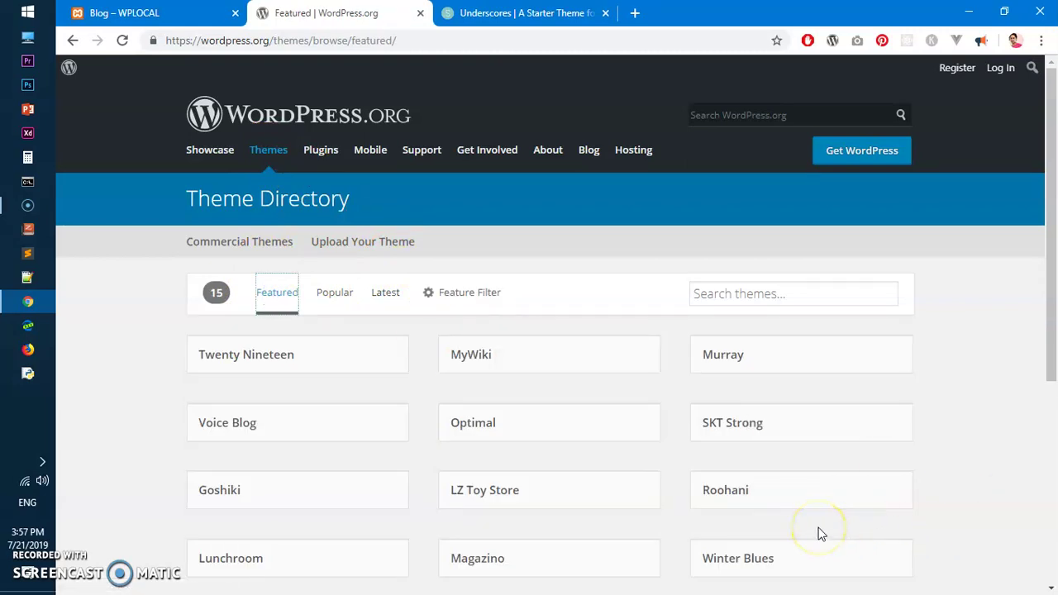
scroll(818, 533, "down", 5)
scroll(819, 534, "up", 5)
left_click(335, 296)
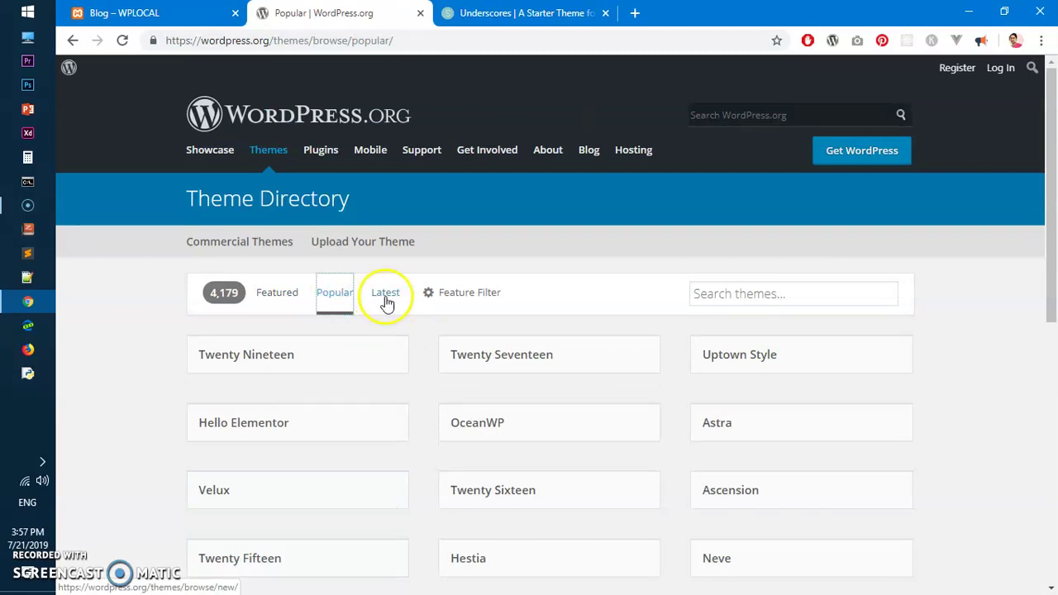
left_click(386, 300)
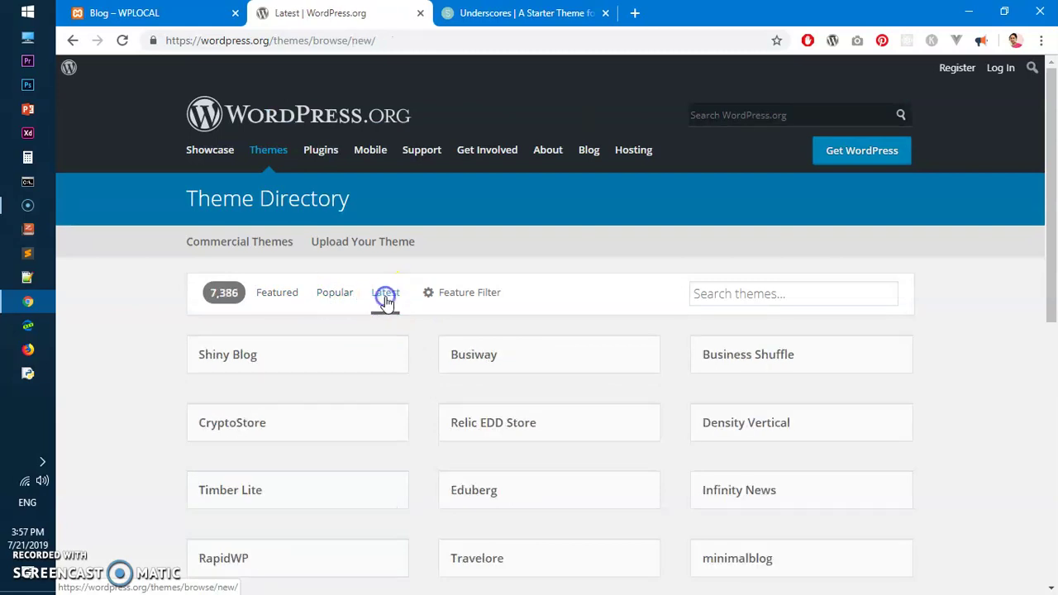
left_click(277, 295)
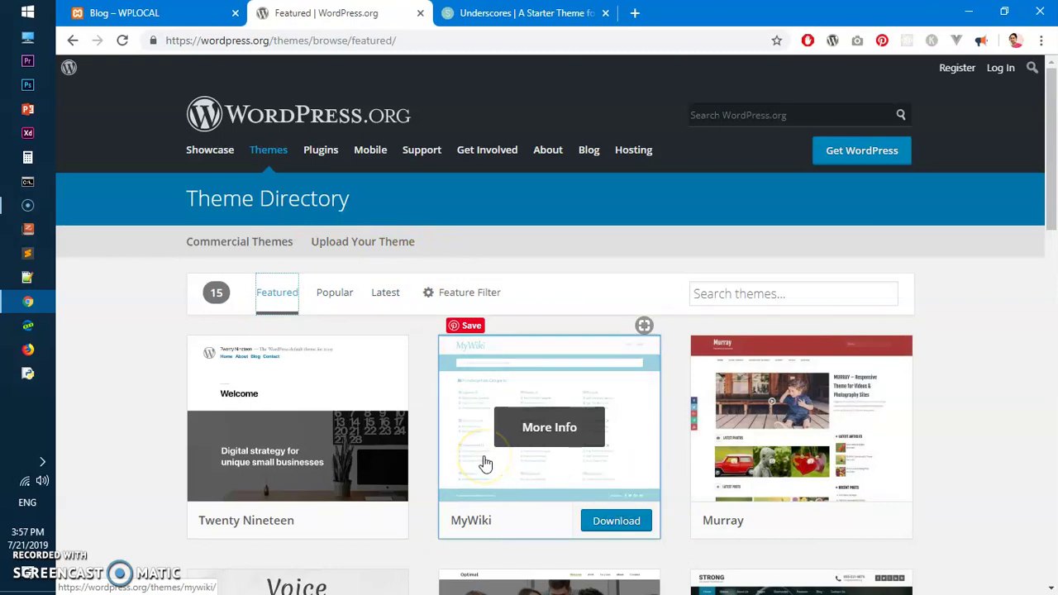
Scroll through the 15 featured themes, including Twenty Nineteen, MyWiki and Murray.
scroll(485, 465, "down", 3)
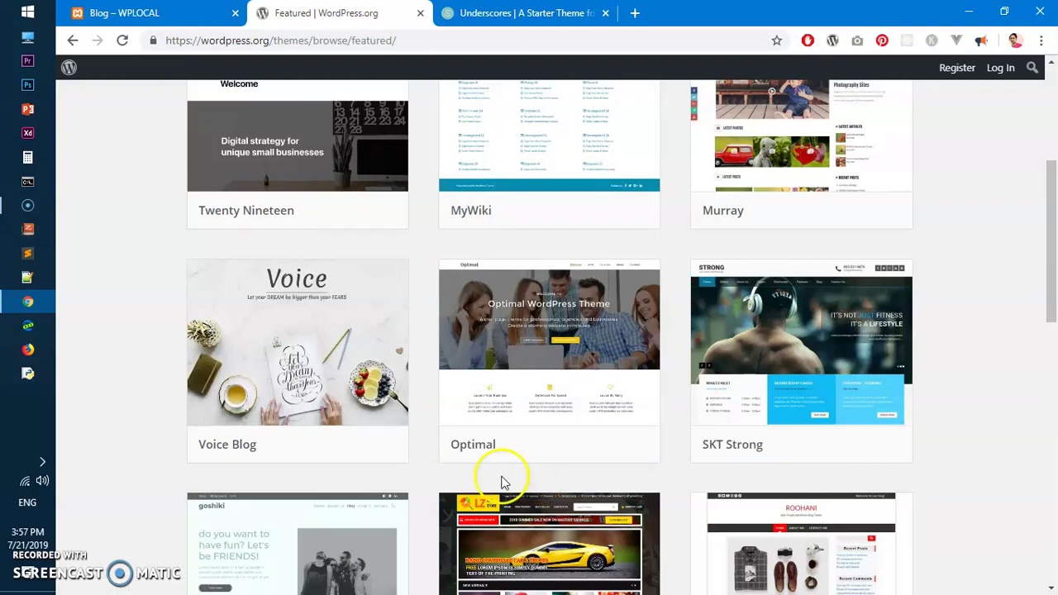
left_click_drag(1052, 238, 1055, 160)
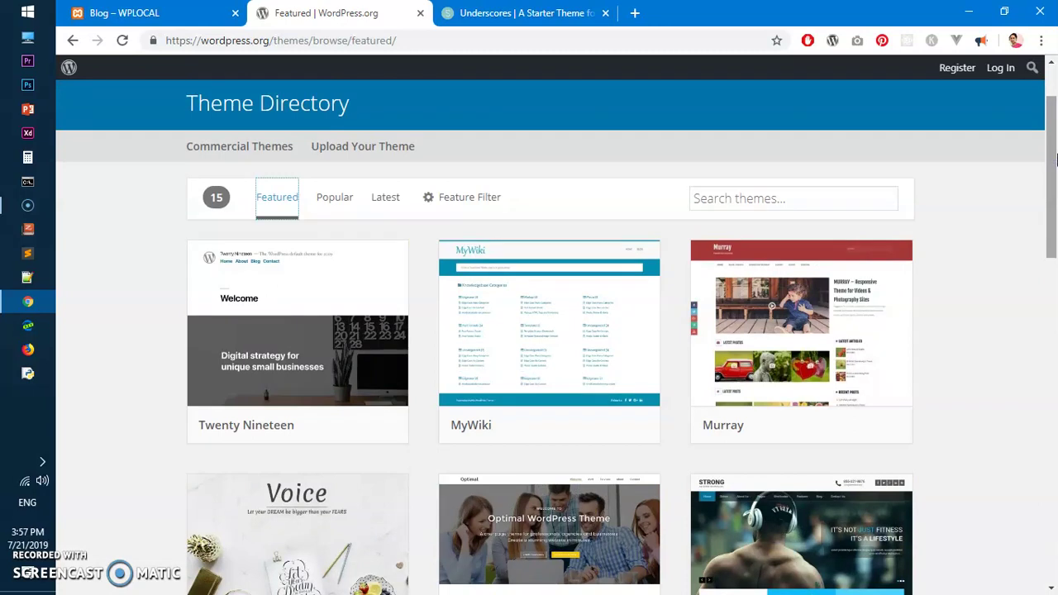
scroll(1056, 160, "up", 1)
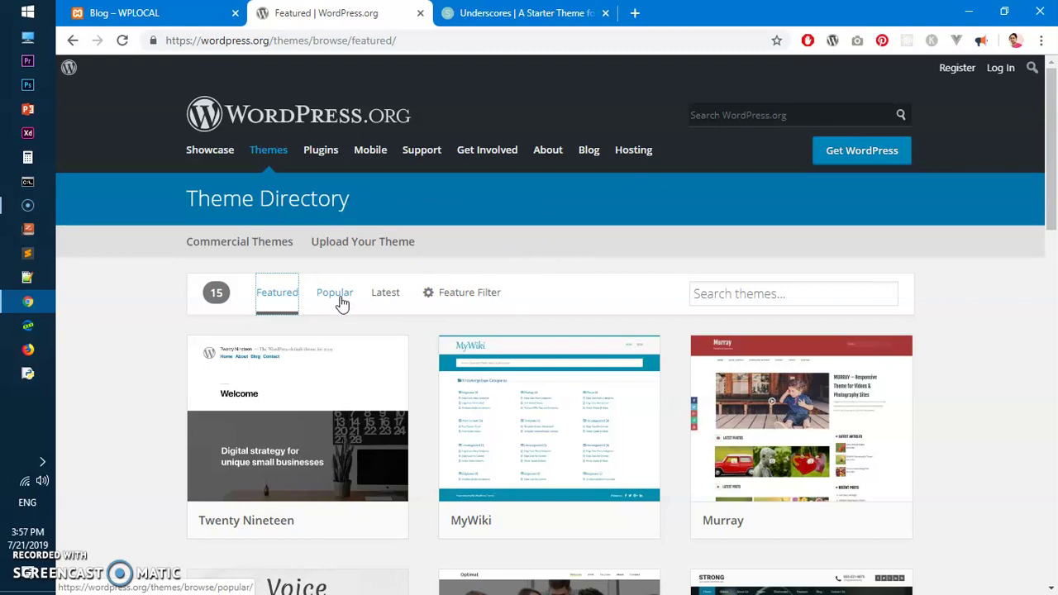
mouse_move(468, 357)
mouse_move(720, 423)
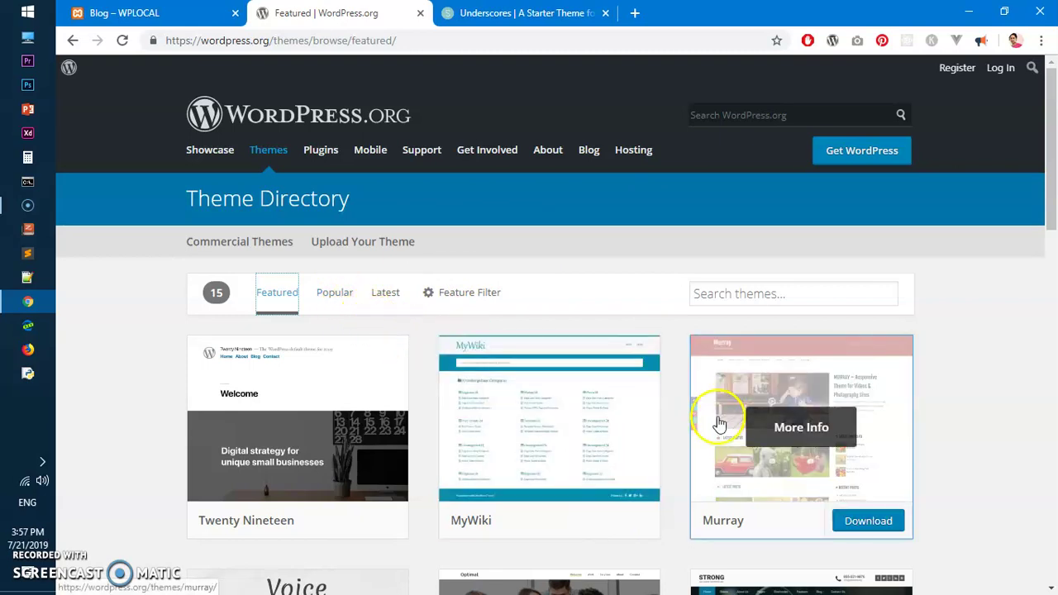
mouse_move(659, 432)
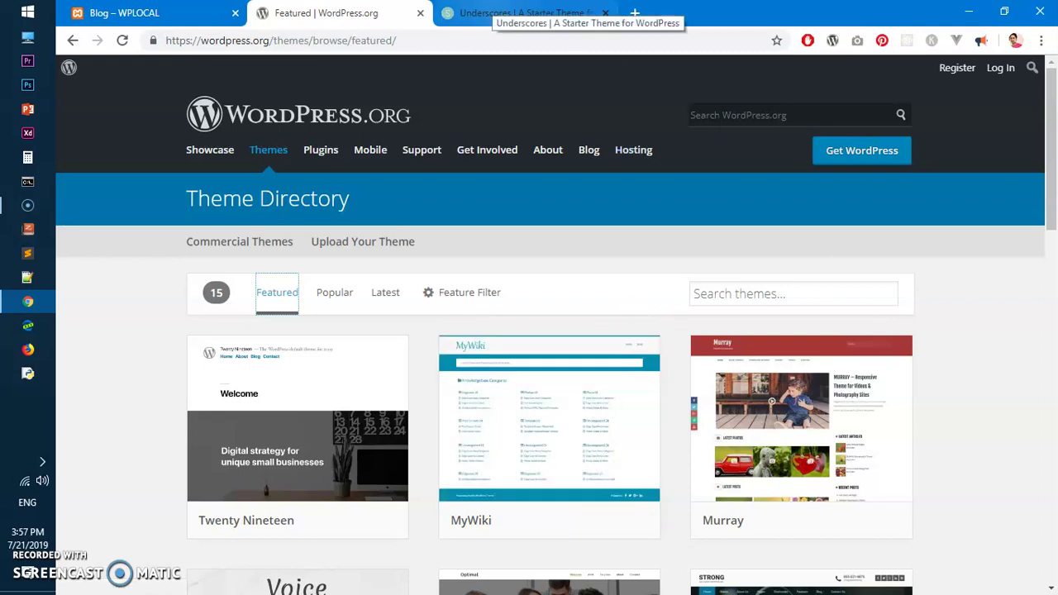
Scroll through the underscores.me page and settle on its Create your theme form.
left_click(503, 14)
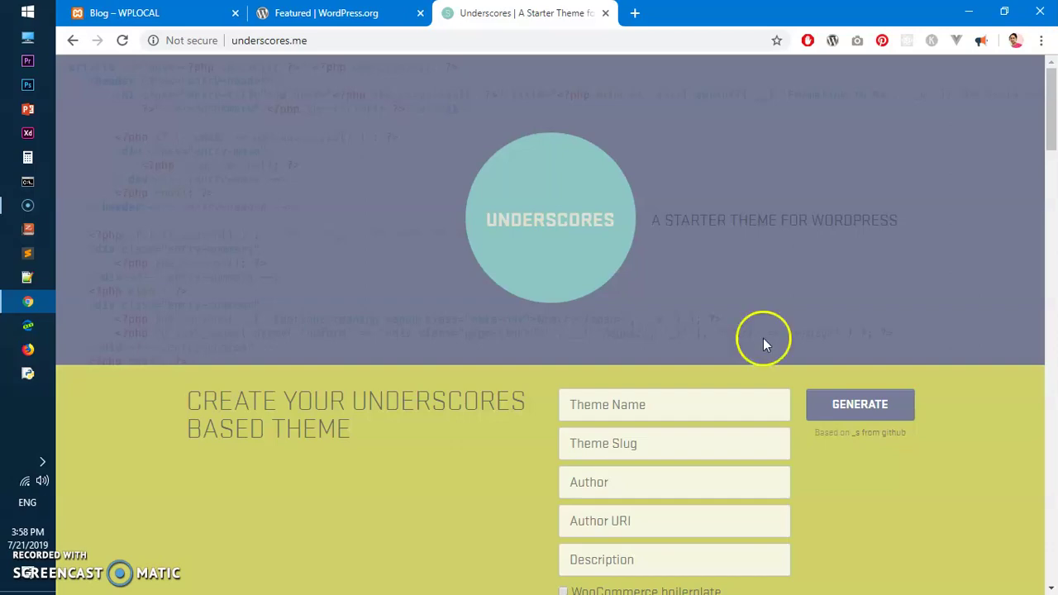
left_click_drag(1051, 123, 1053, 562)
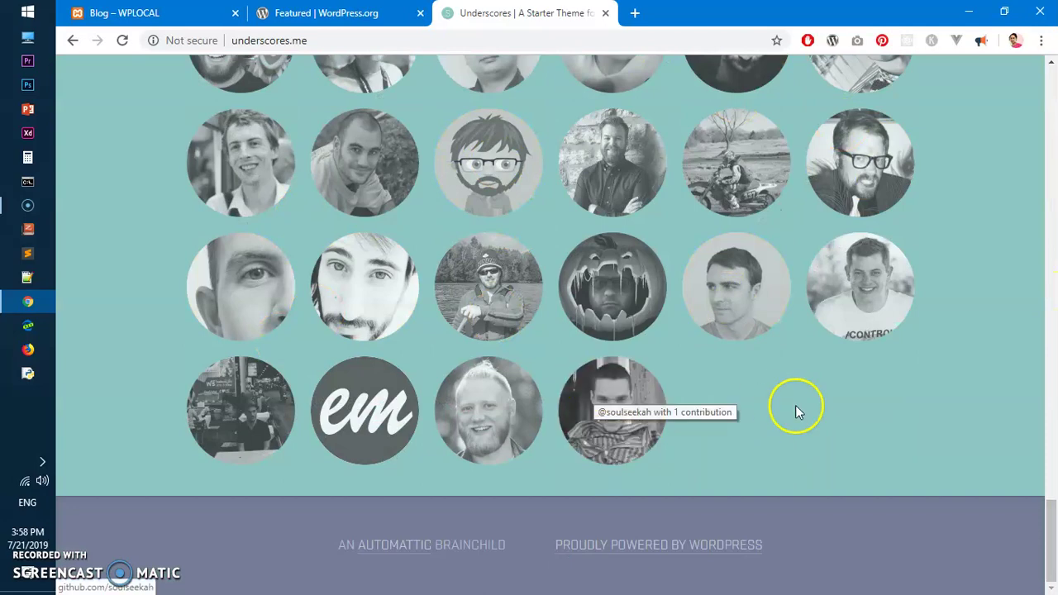
scroll(783, 412, "up", 20)
scroll(783, 418, "up", 10)
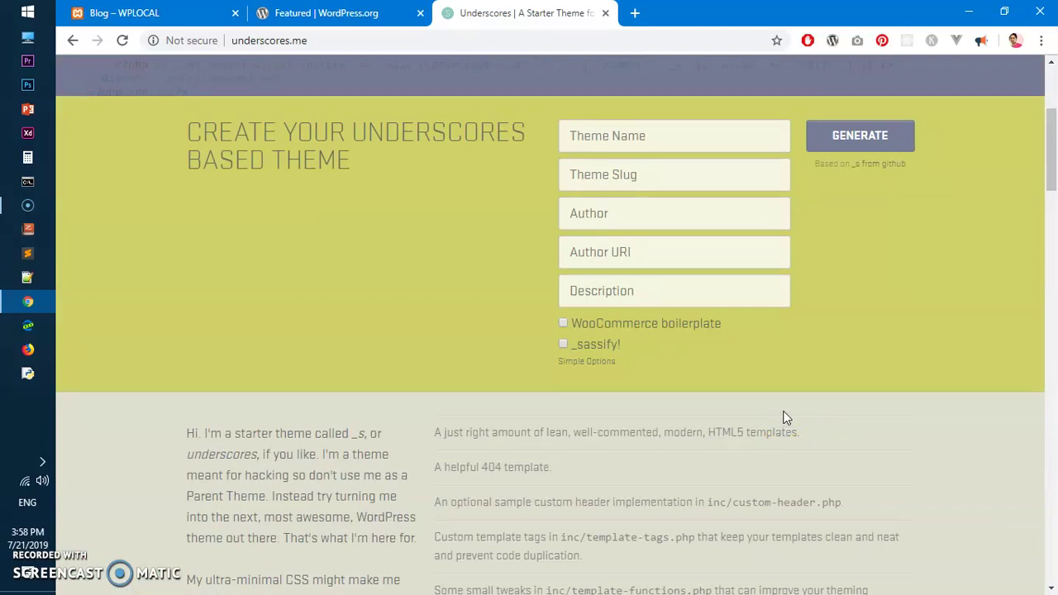
scroll(784, 417, "up", 3)
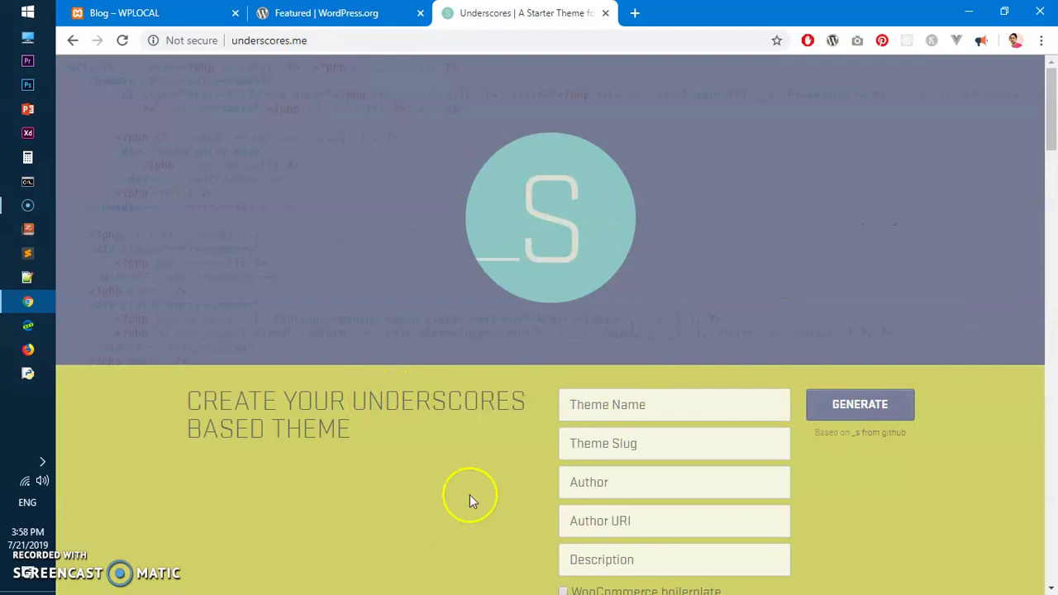
scroll(397, 453, "down", 10)
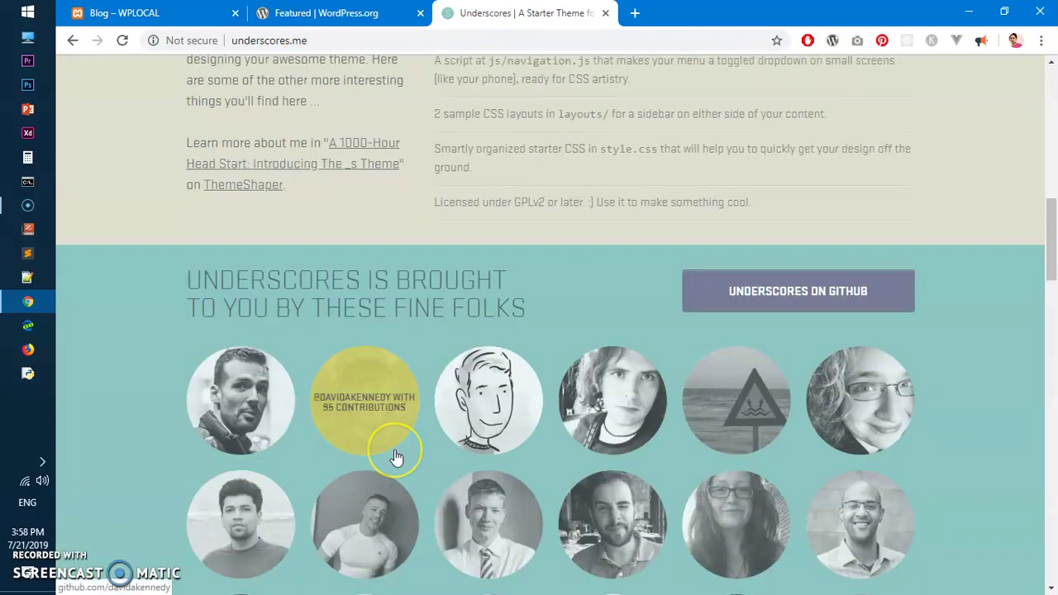
scroll(716, 474, "down", 10)
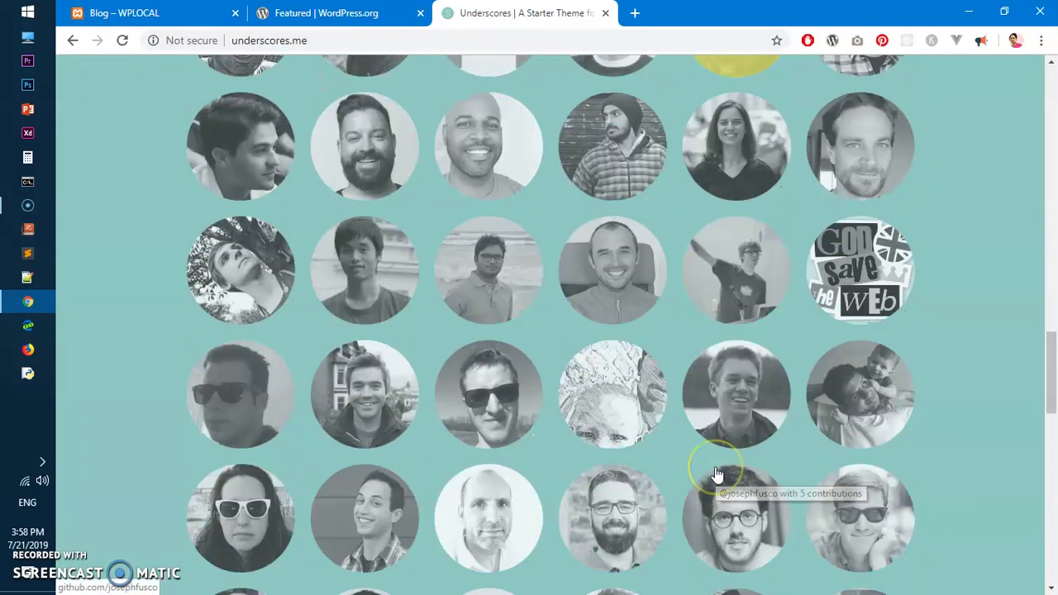
scroll(717, 475, "down", 10)
scroll(717, 474, "up", 5)
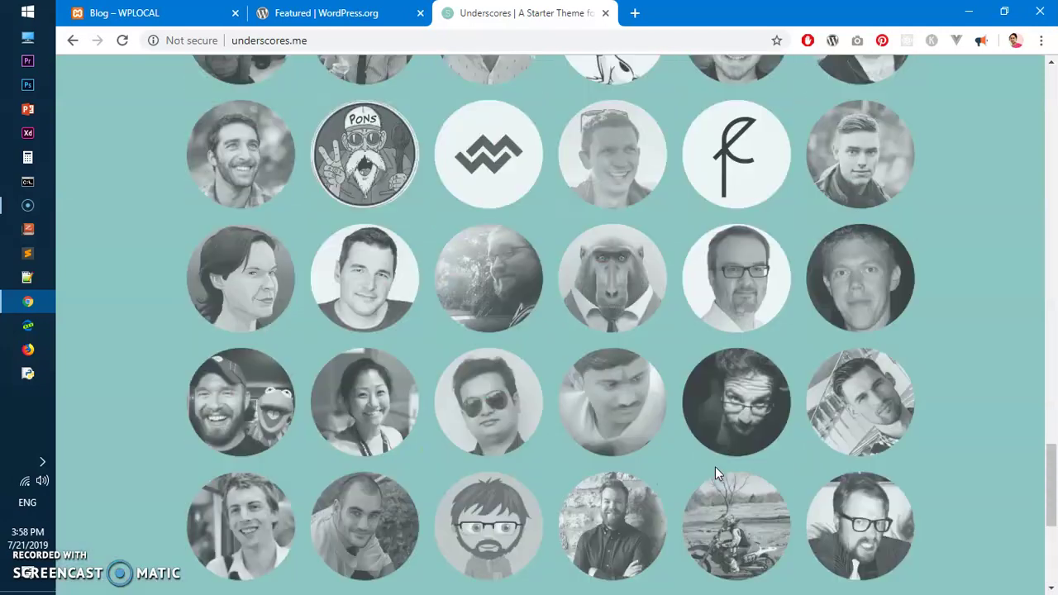
scroll(715, 467, "up", 15)
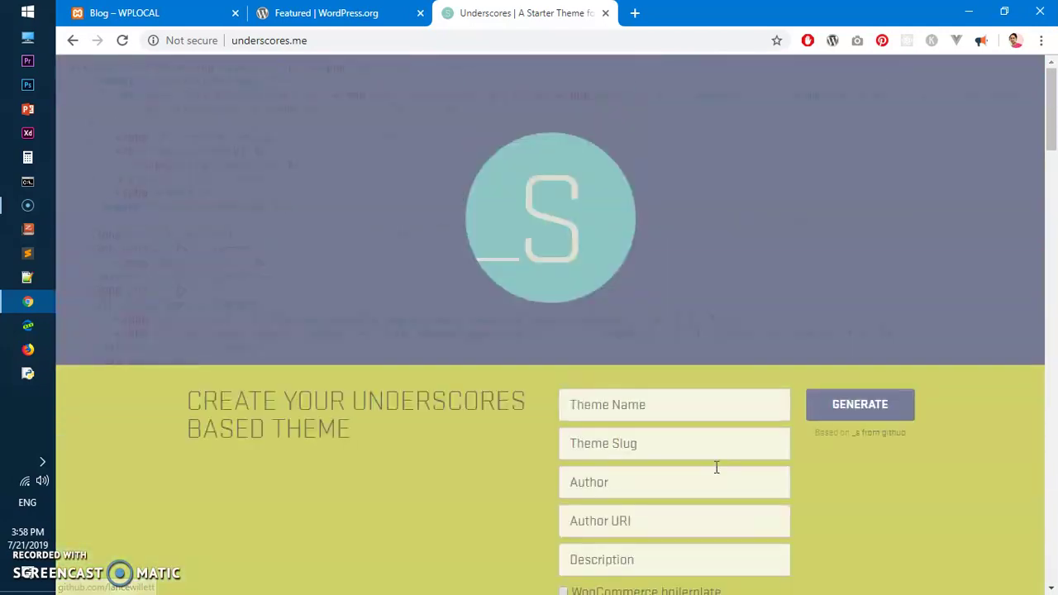
Expand the Underscores form from Simple to Advanced Options, showing slug, author and description fields.
left_click(608, 404)
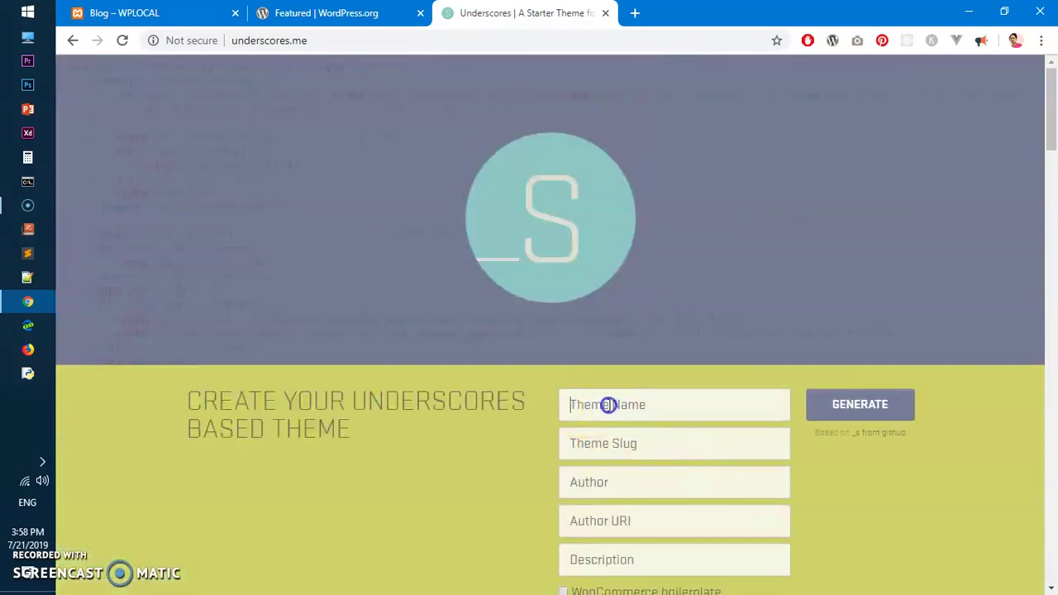
scroll(672, 493, "down", 4)
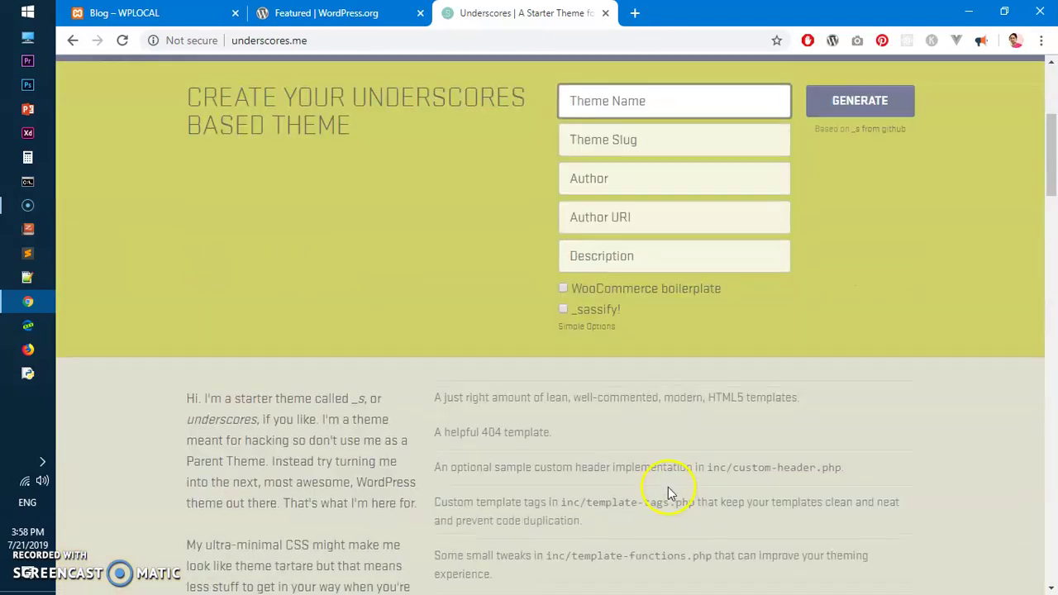
left_click(592, 326)
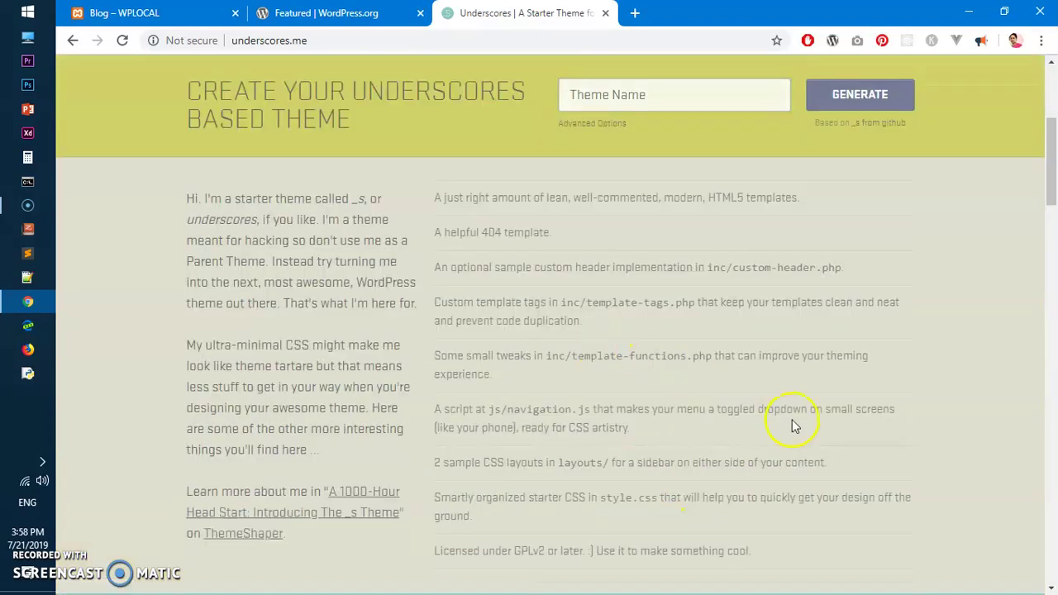
scroll(744, 430, "up", 4)
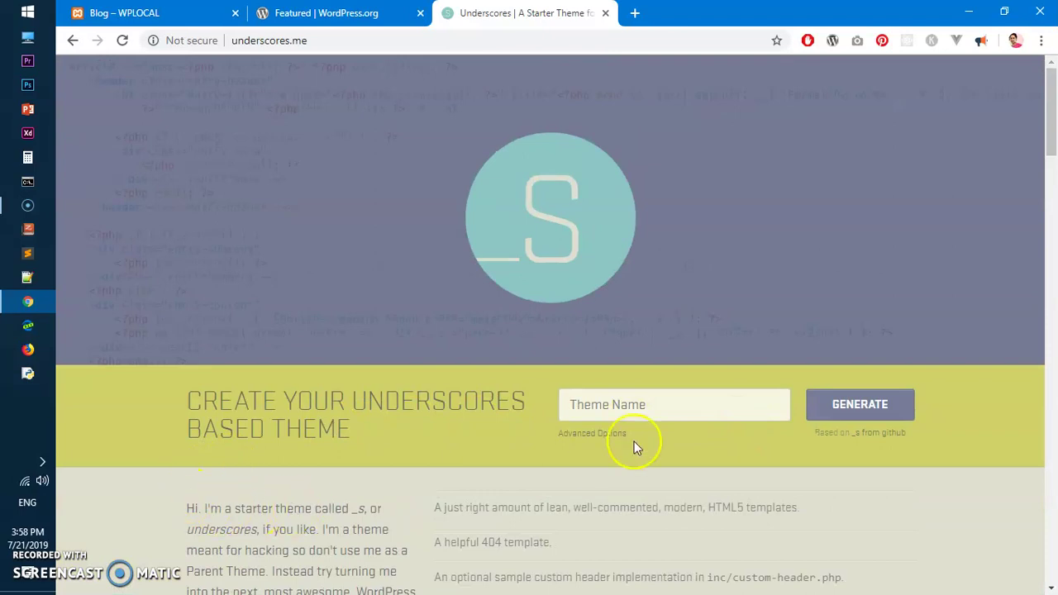
left_click(594, 403)
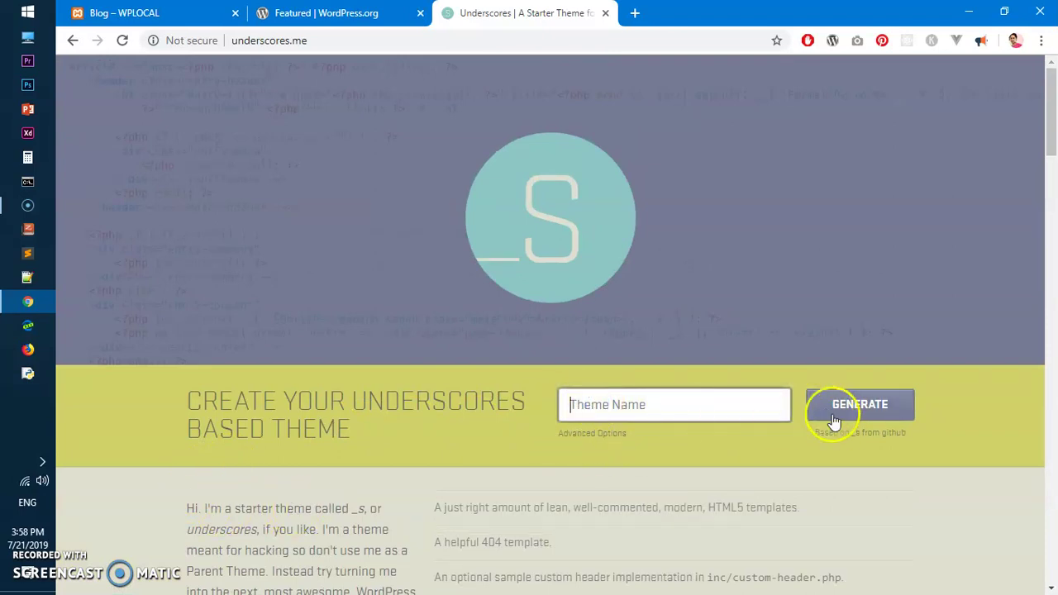
left_click(602, 435)
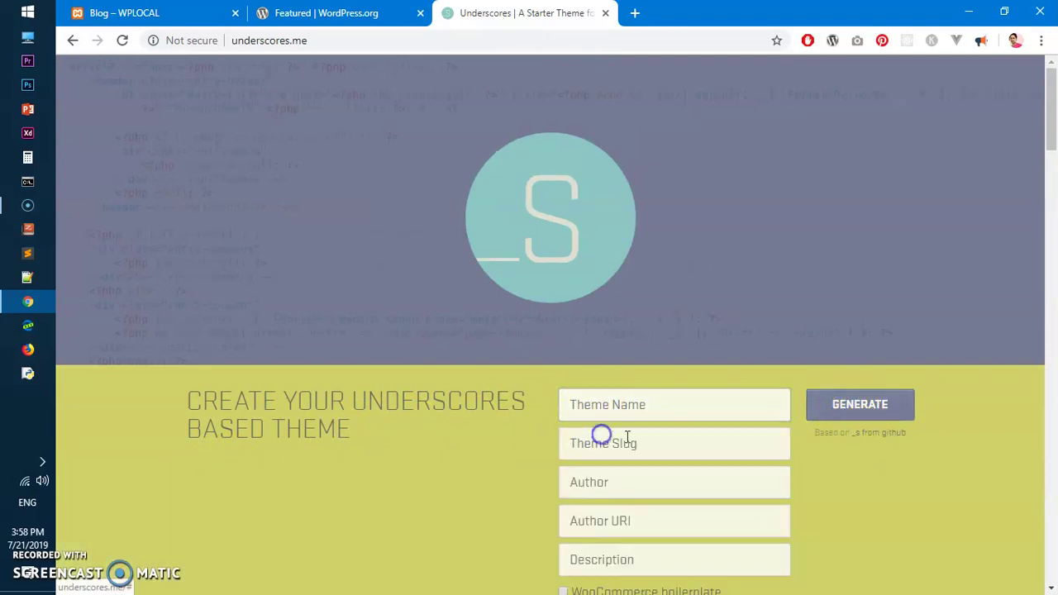
scroll(618, 468, "down", 3)
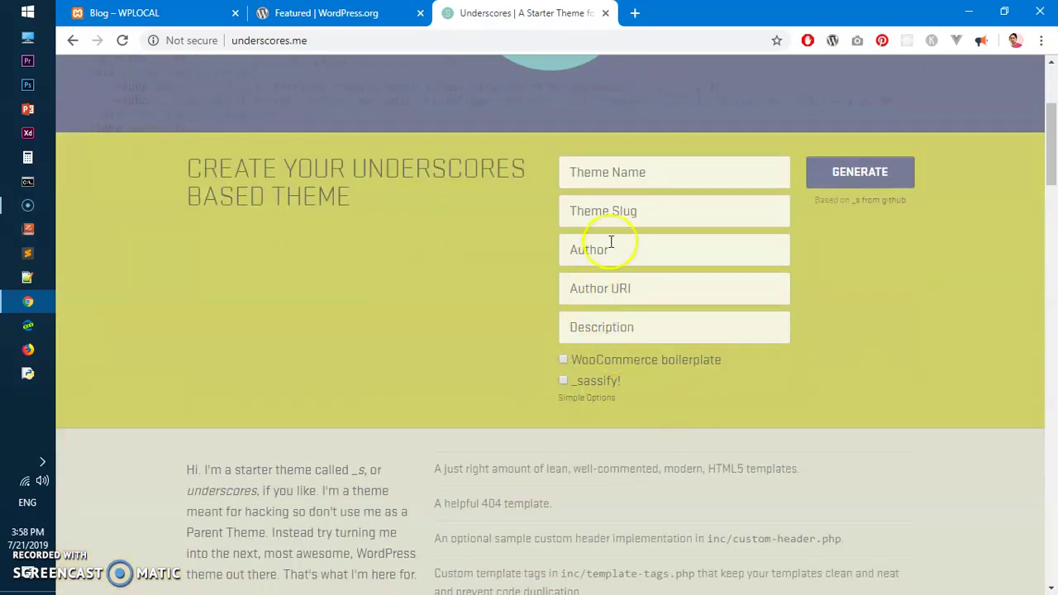
Tick WooCommerce boilerplate and _sassify!, then return to the local WPLOCAL blog tab.
left_click(562, 361)
left_click(563, 381)
scroll(457, 235, "up", 3)
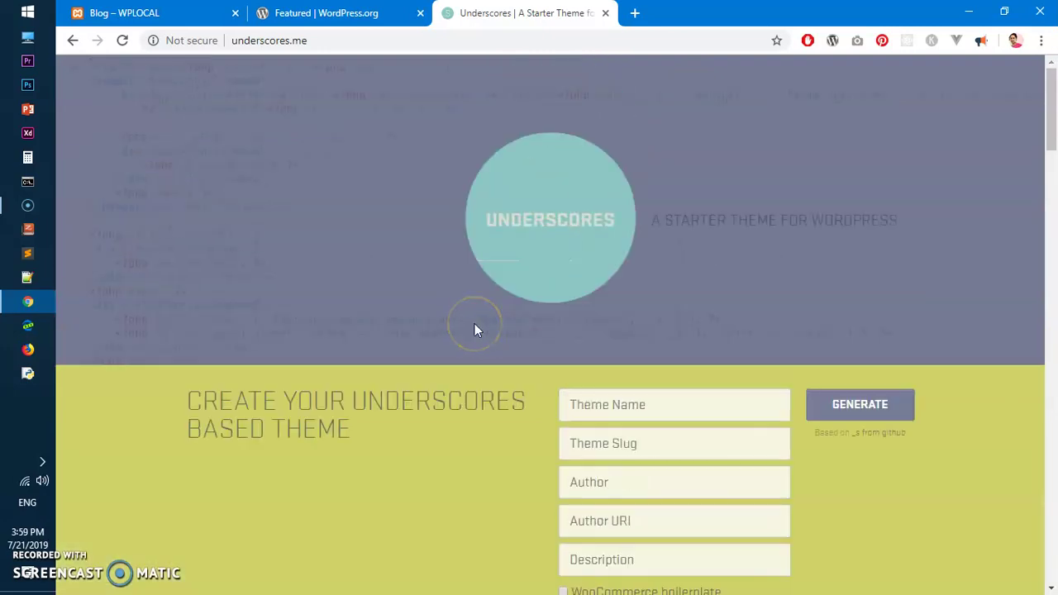
key("ctrl+shift+Tab")
key("ctrl+shift+Tab")
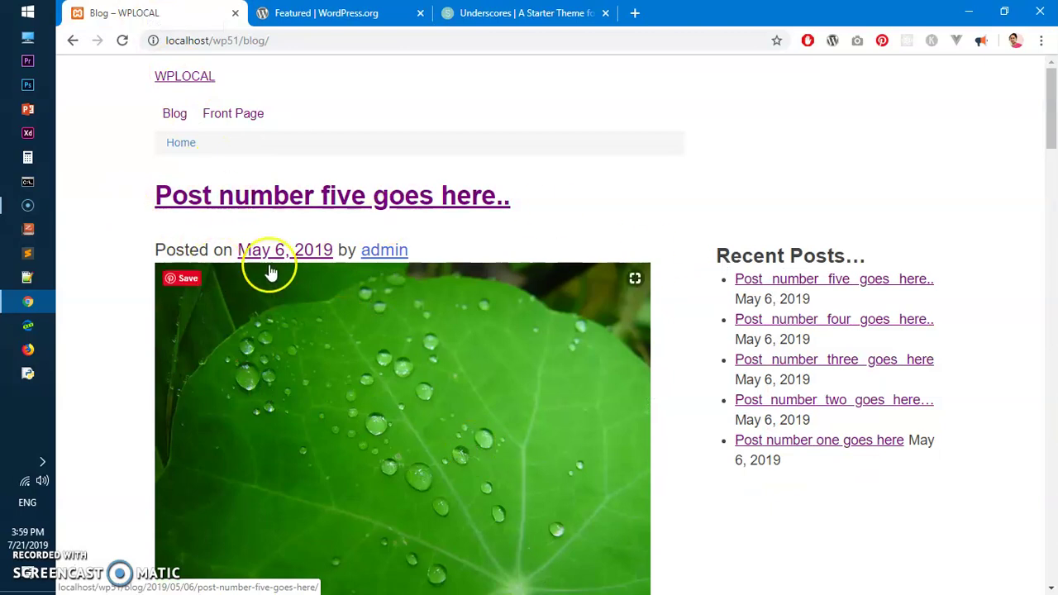
Open the local front page, then the blog list and Post number one goes here.
left_click(203, 78)
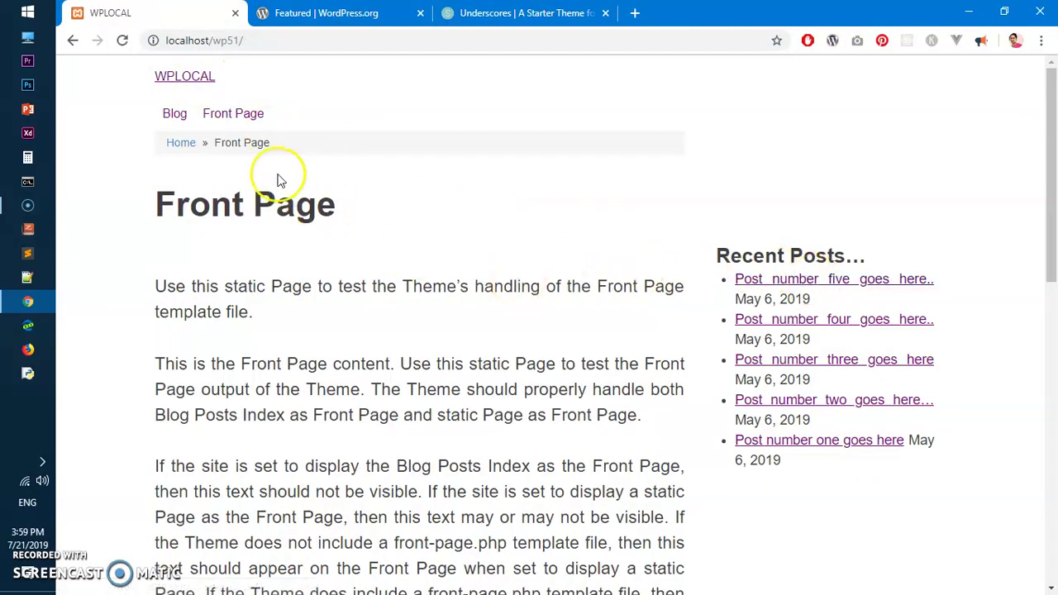
left_click(177, 115)
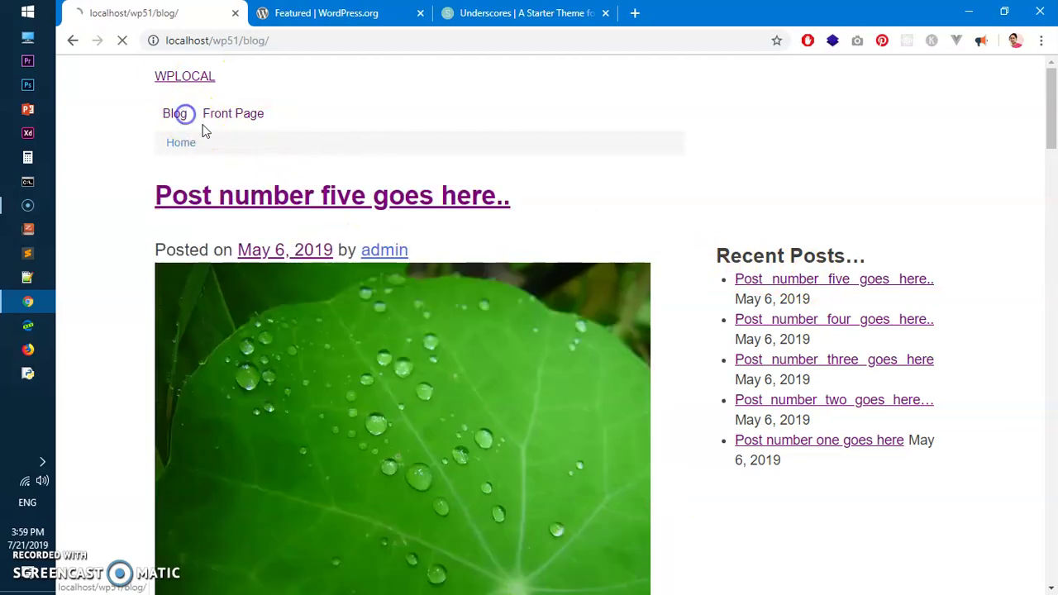
left_click(792, 444)
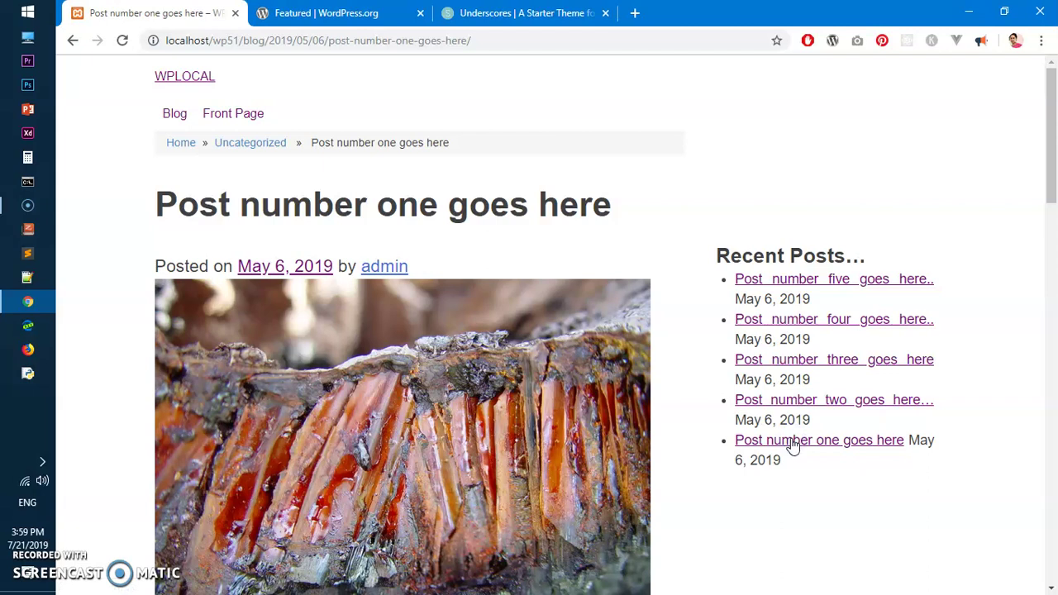
left_click(348, 12)
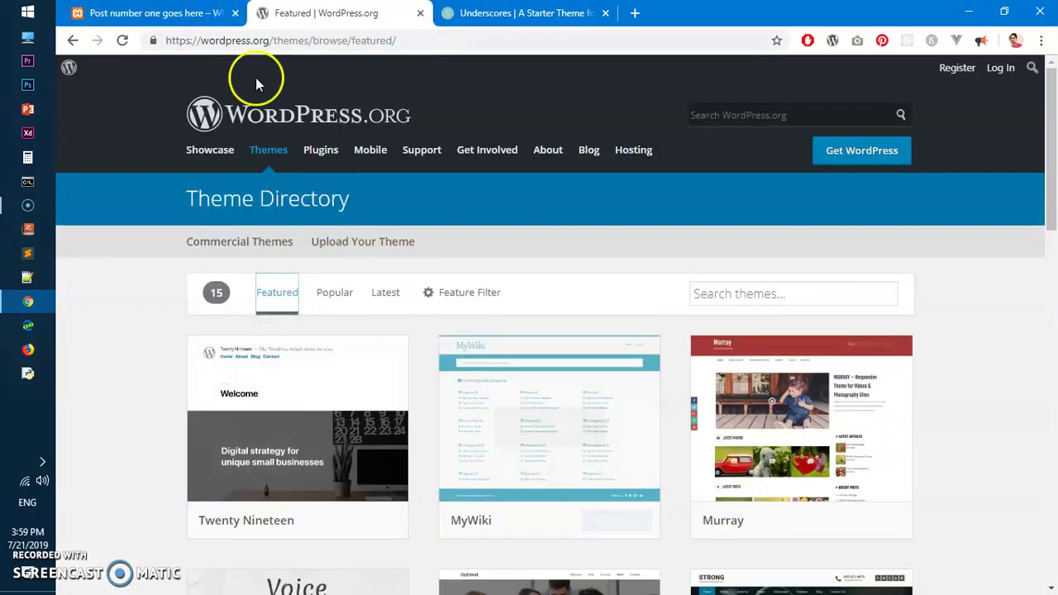
left_click(157, 13)
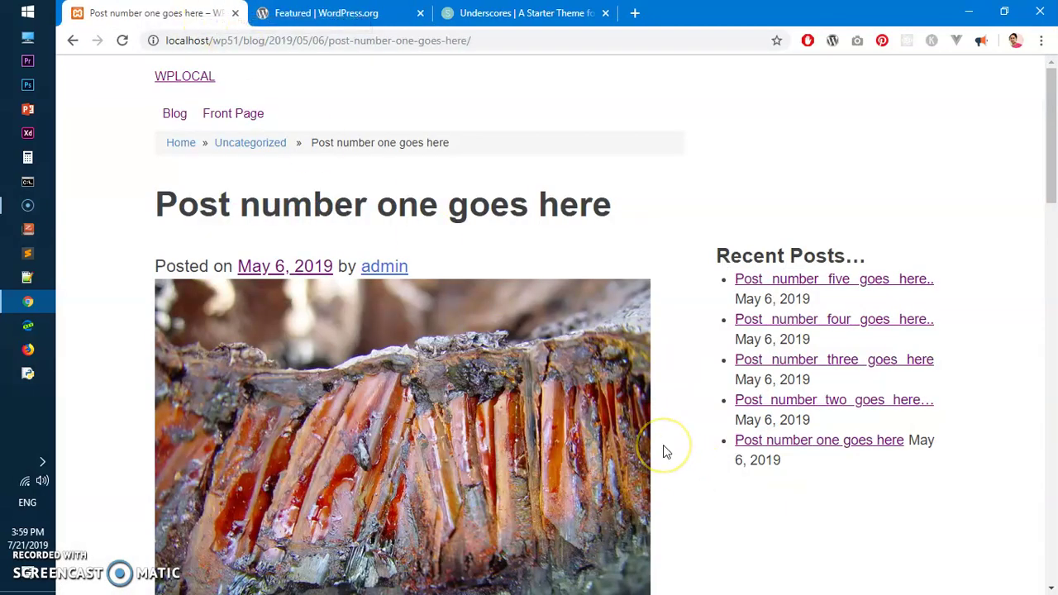
Step through posts one to five, then the Uncategorized archive, ending on the Blog list.
left_click(792, 444)
left_click(789, 401)
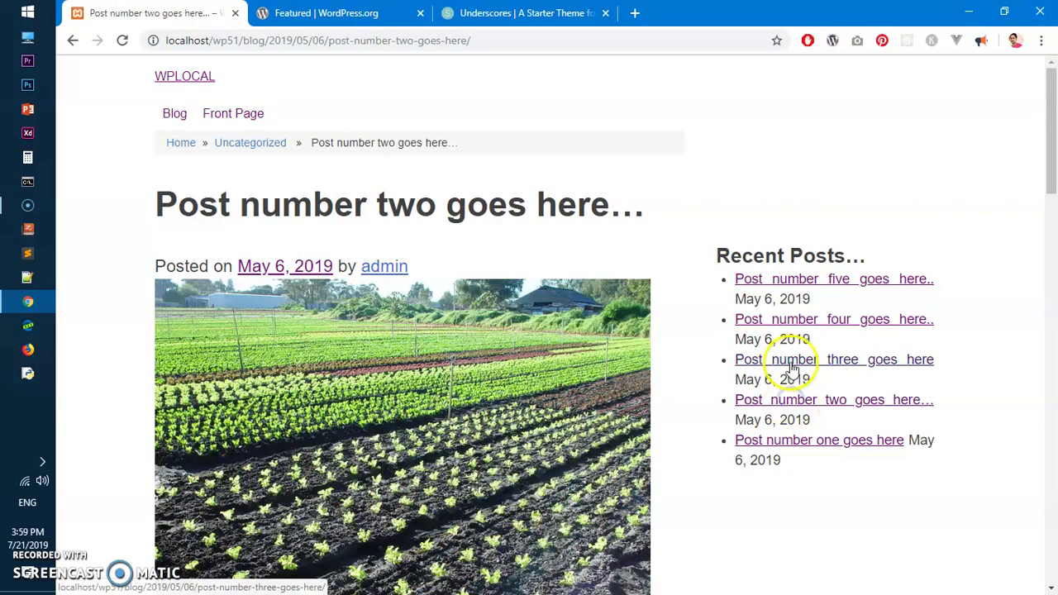
left_click(792, 362)
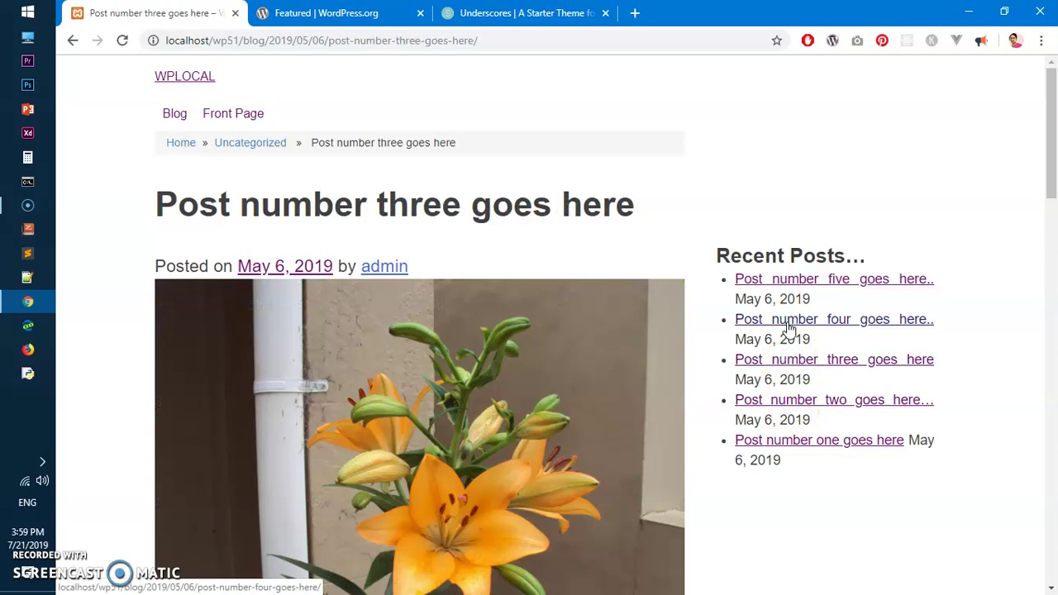
left_click(788, 323)
left_click(808, 286)
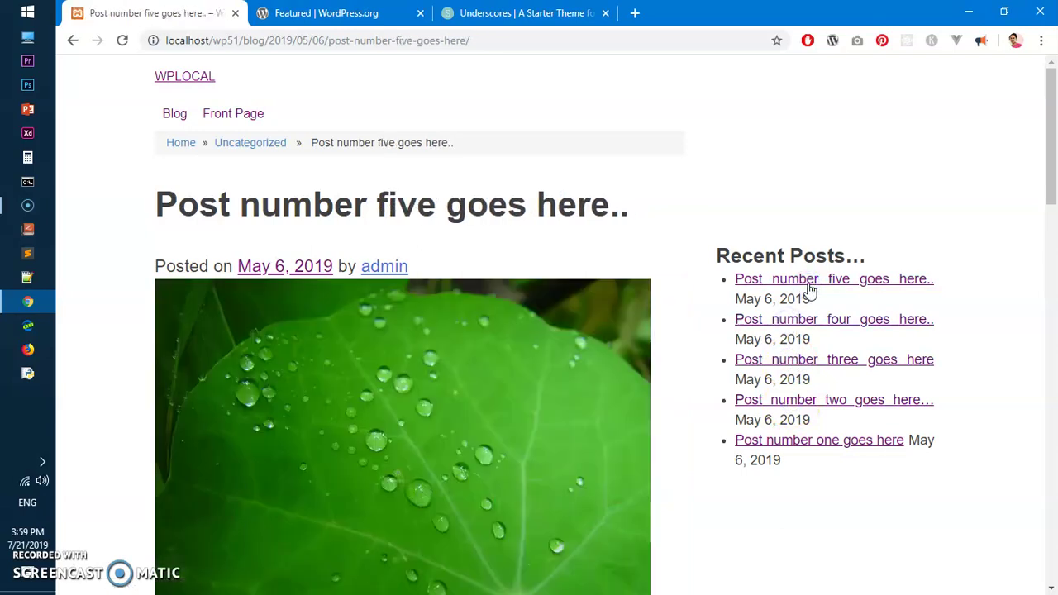
left_click(238, 147)
left_click(170, 116)
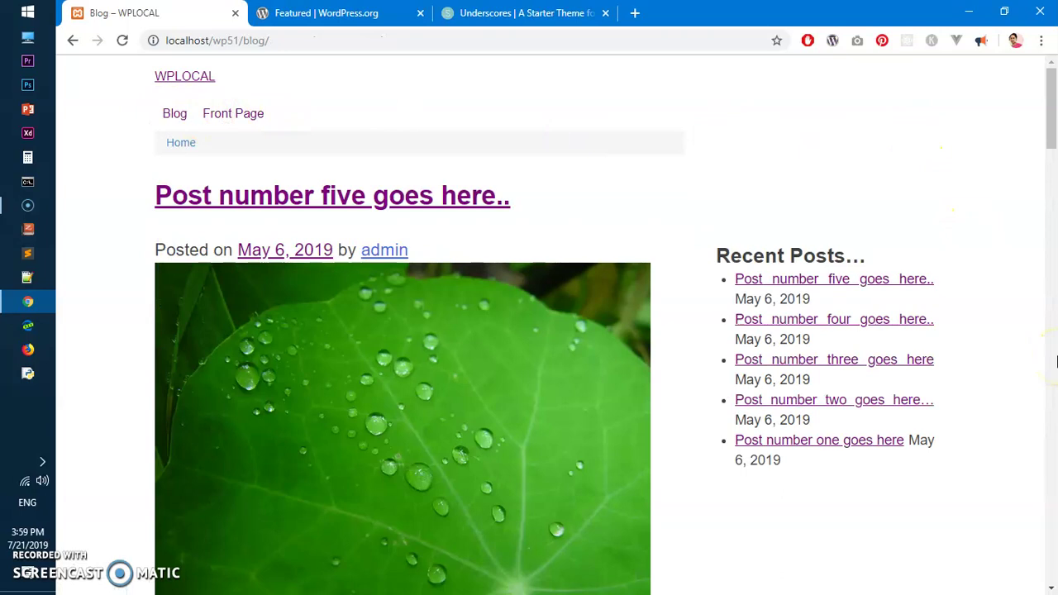
Open DevTools' Audits panel and load the WPLOCAL Front Page in mobile view.
key("ctrl+shift+i")
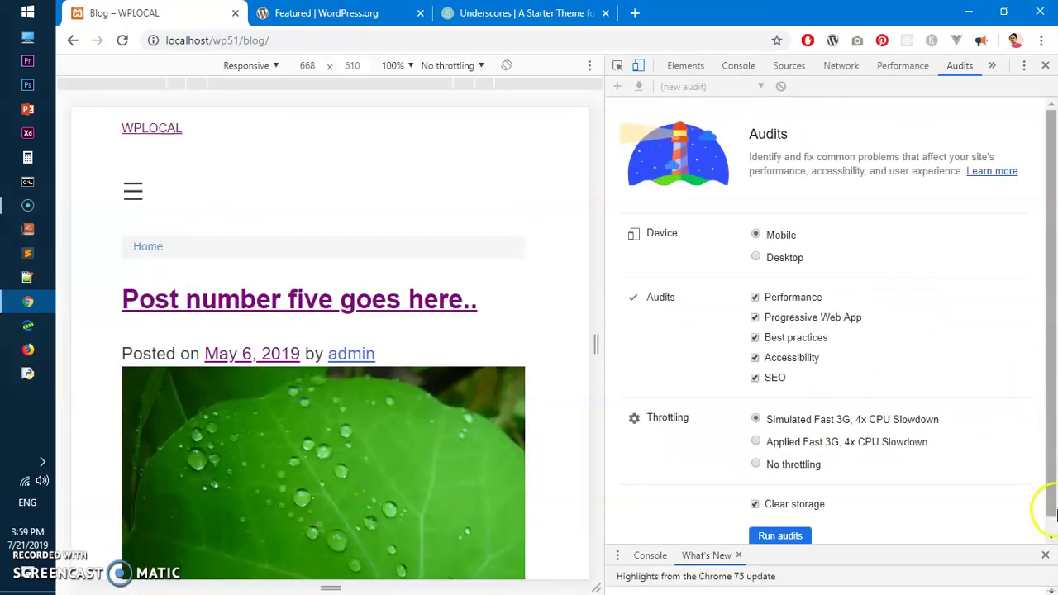
left_click(155, 131)
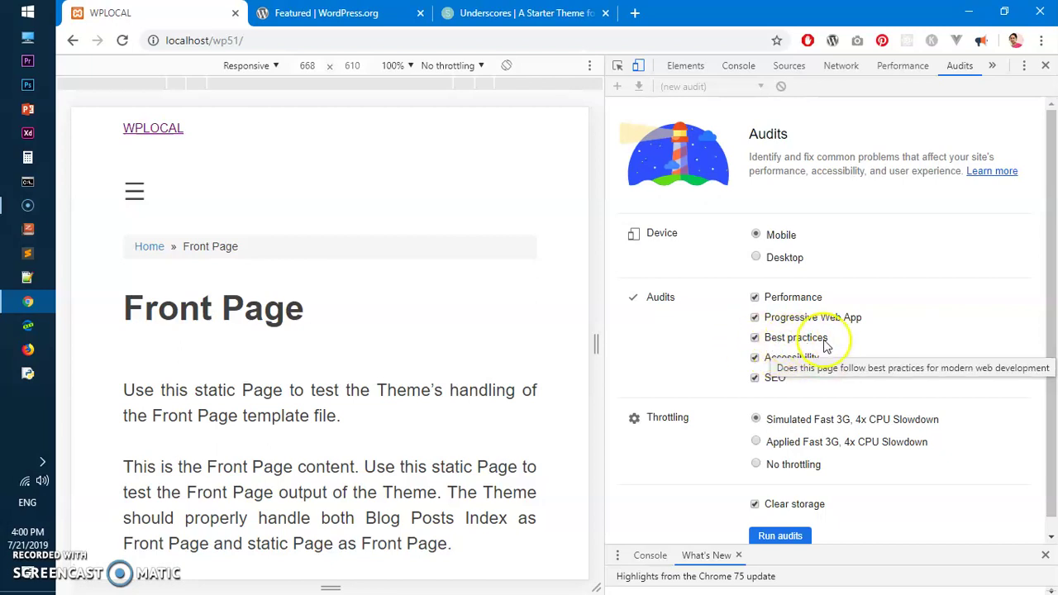
Run the Lighthouse audit on the mobile Front Page.
left_click(781, 543)
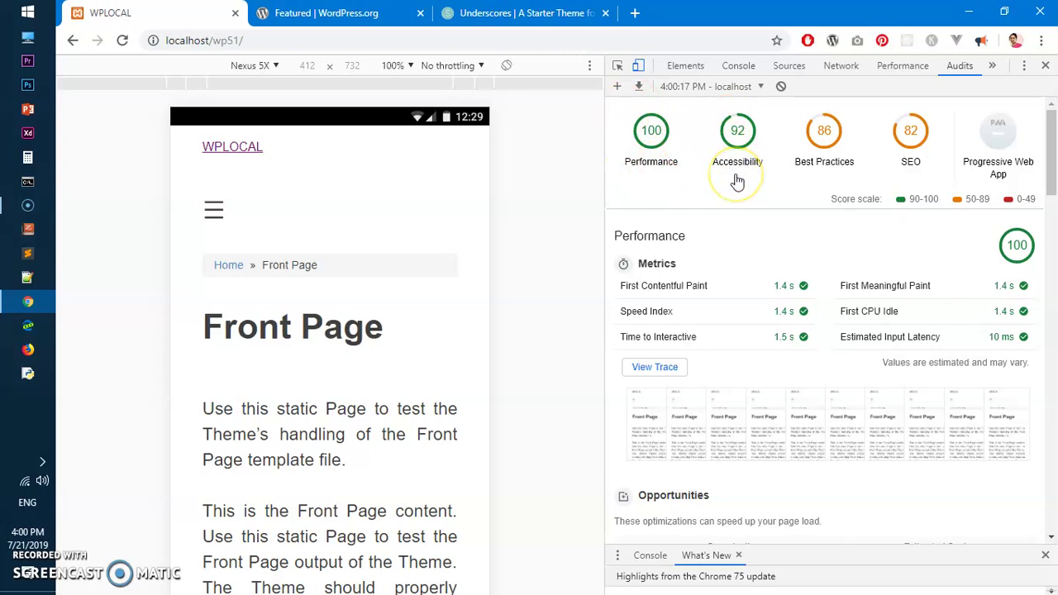
left_click(824, 132)
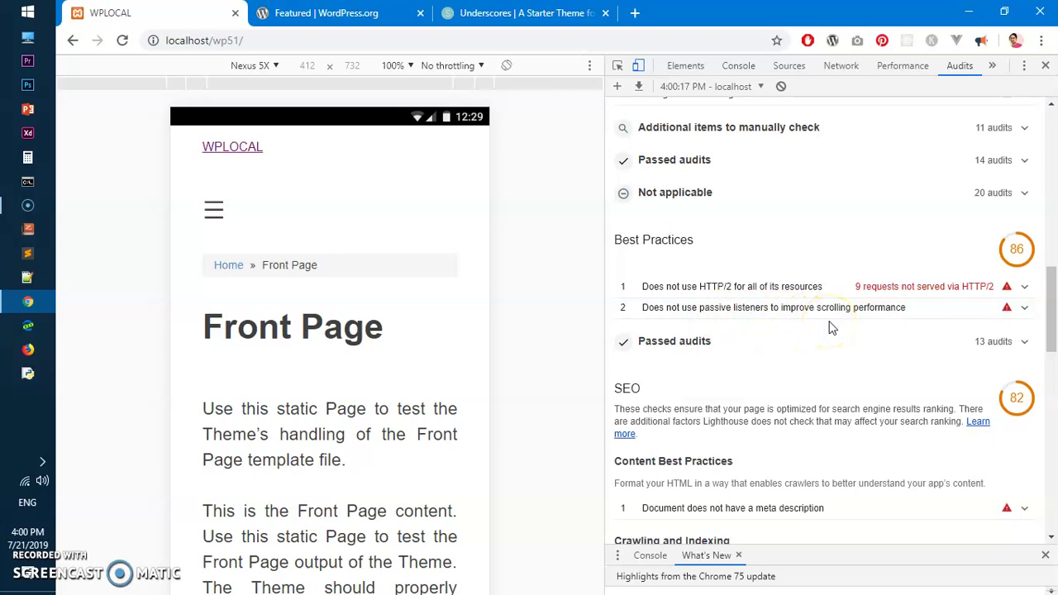
scroll(819, 402, "up", 4)
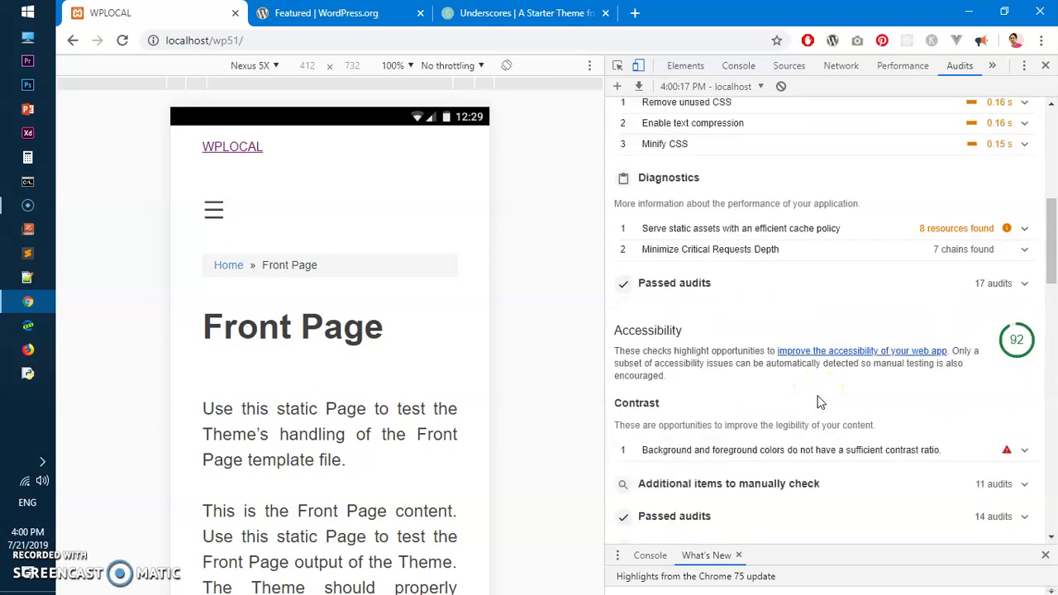
scroll(818, 402, "up", 6)
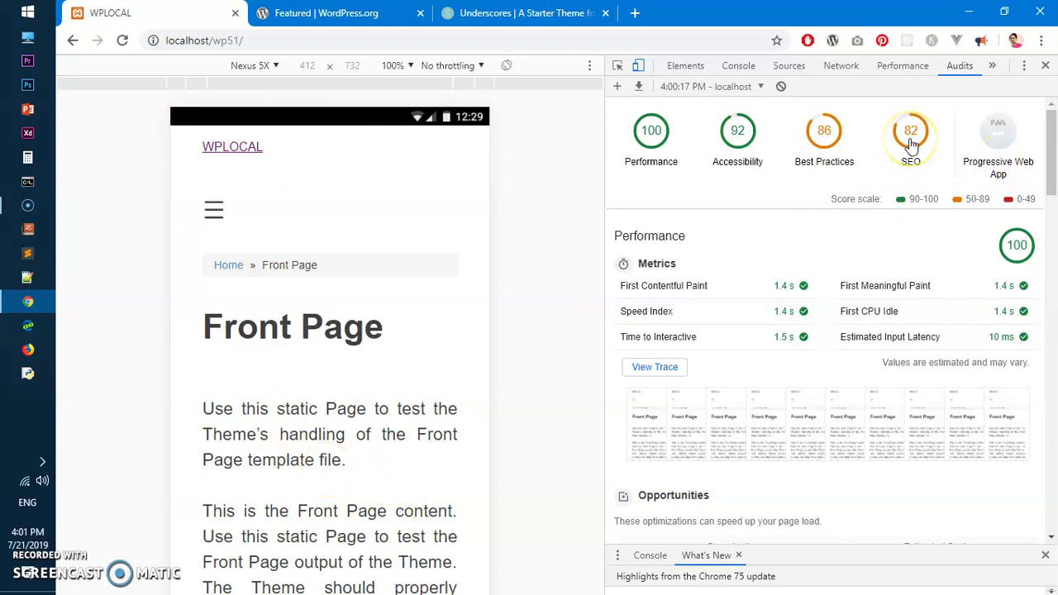
Look over the PWA gauge breakdown in the Lighthouse report.
mouse_move(969, 161)
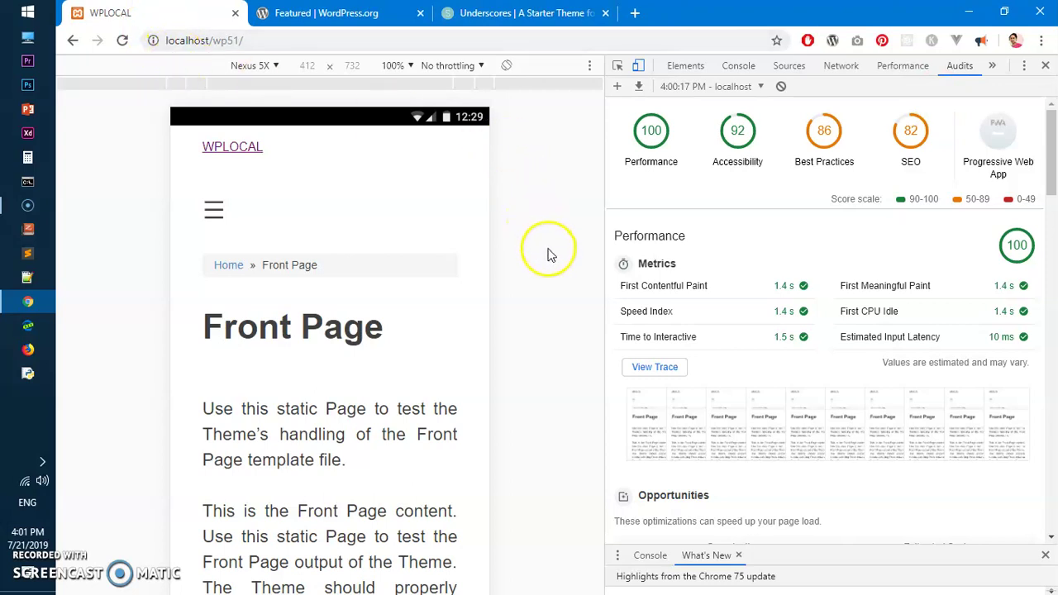
mouse_move(994, 134)
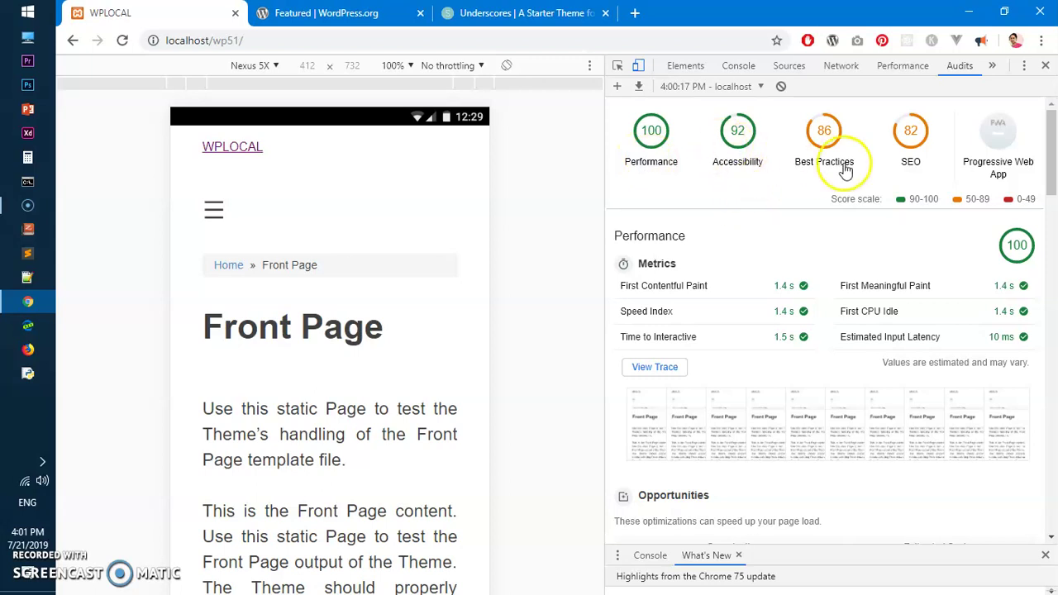
Close DevTools and scroll down the underscores.me theme generator page.
left_click(1046, 66)
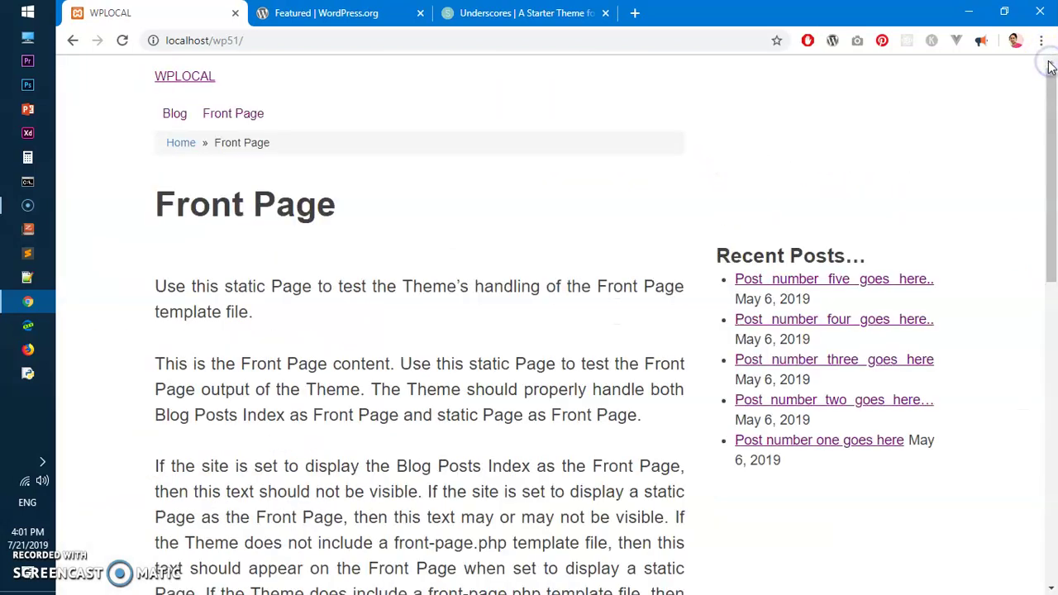
left_click(529, 12)
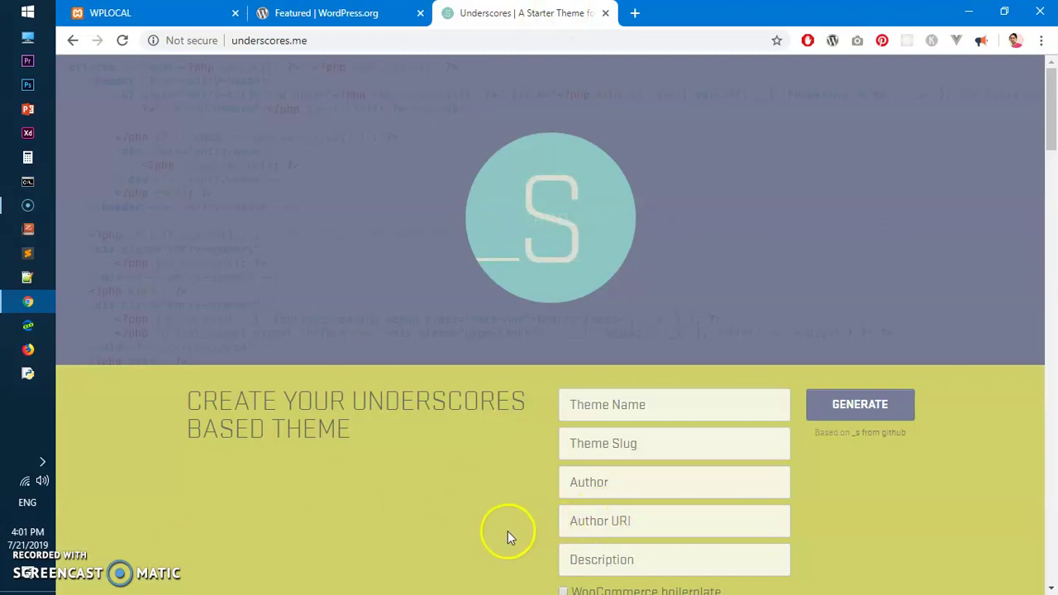
scroll(491, 522, "down", 1)
scroll(491, 521, "down", 5)
Flip between the WordPress.org, underscores.me and local site tabs, ending on underscores.me.
left_click(339, 13)
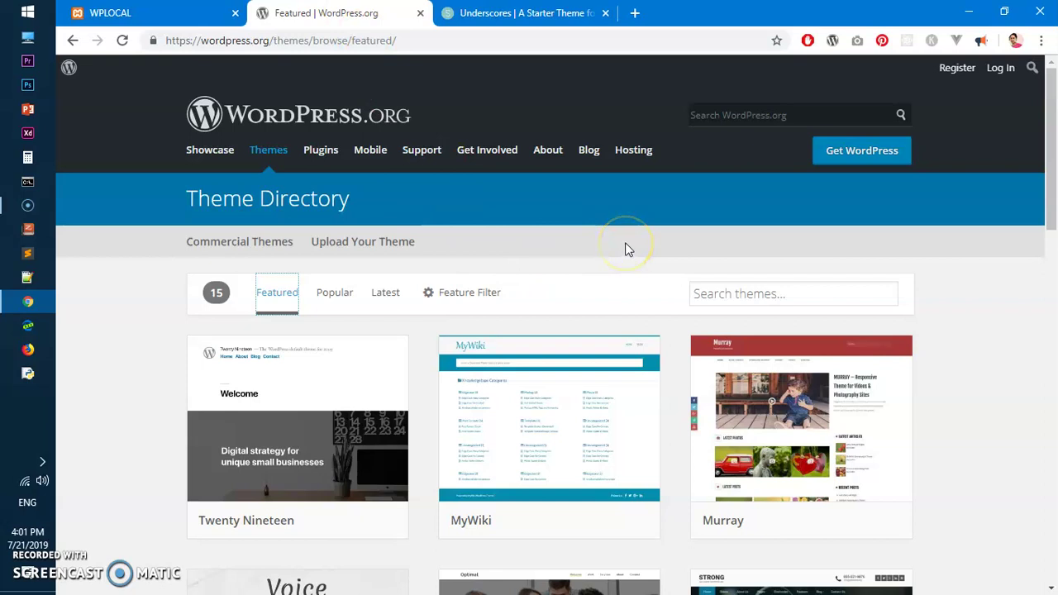
left_click(513, 13)
left_click(165, 13)
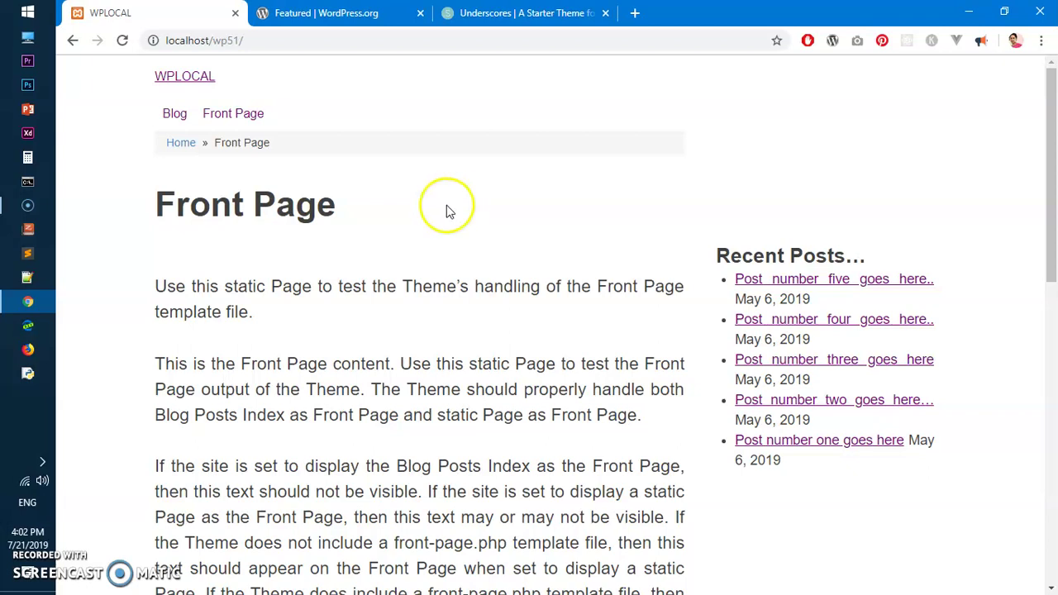
key("ctrl+shift+Tab")
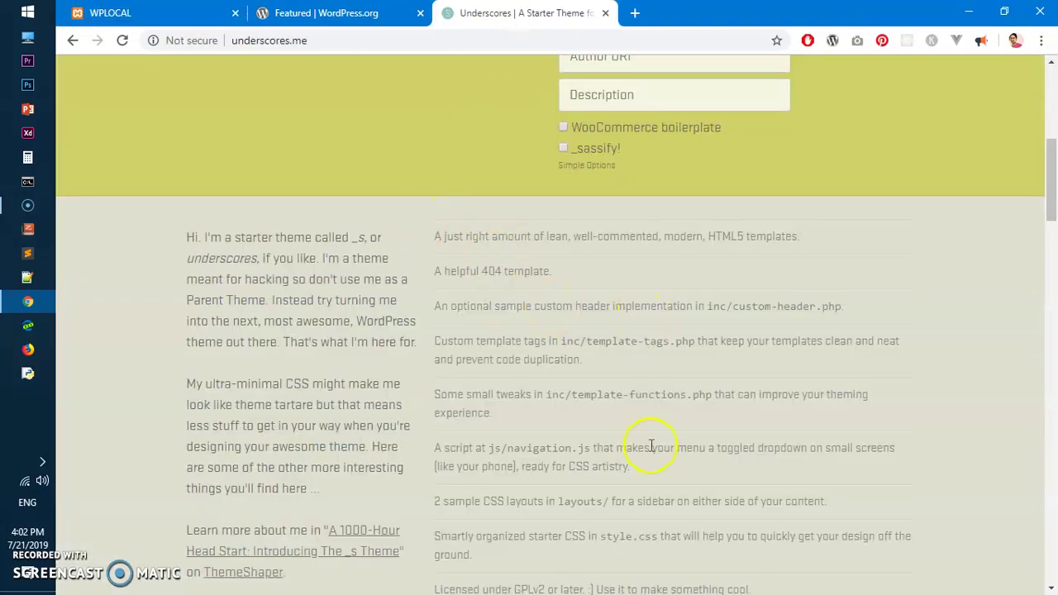
scroll(650, 446, "up", 6)
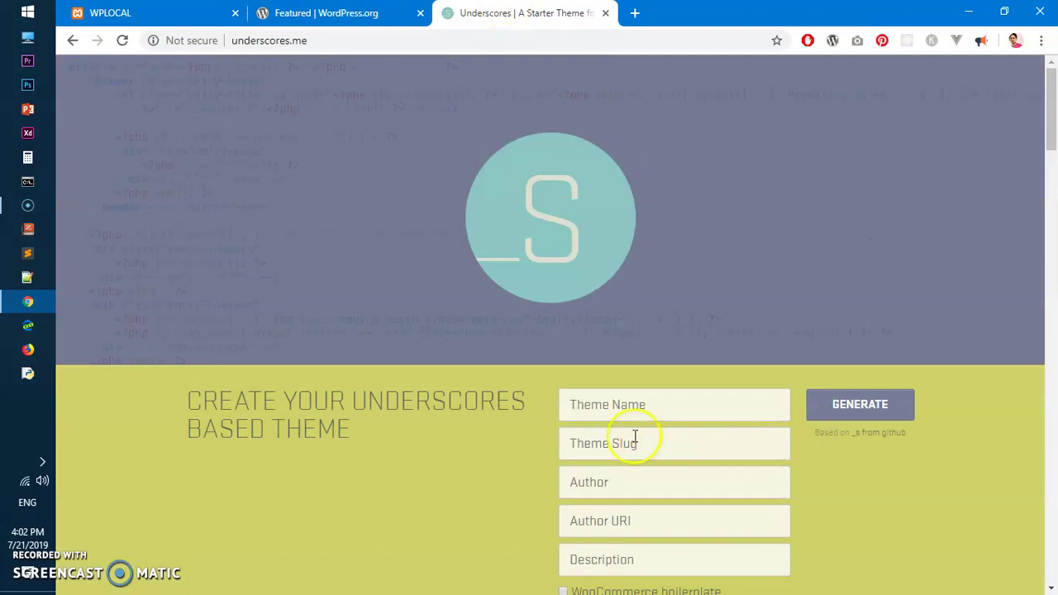
Scroll down the 15 Featured WordPress.org themes and back to the top.
left_click(304, 10)
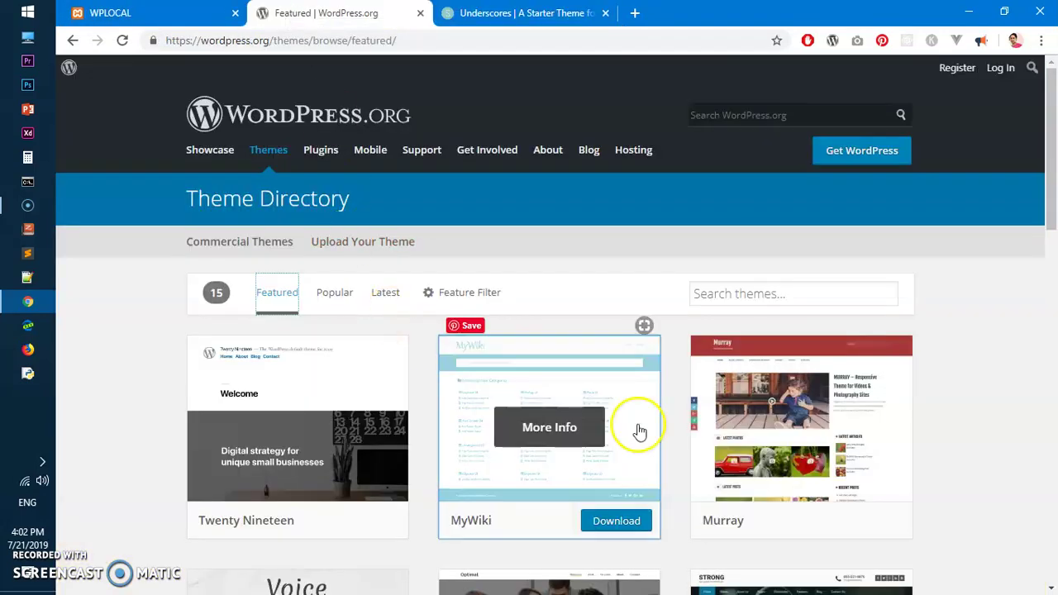
scroll(598, 418, "down", 5)
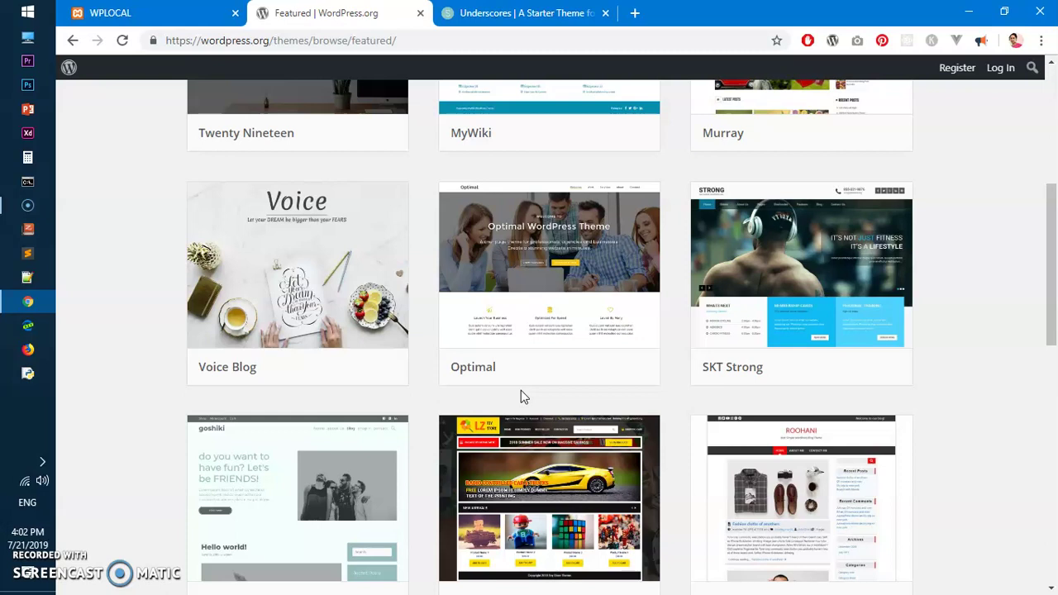
mouse_move(855, 135)
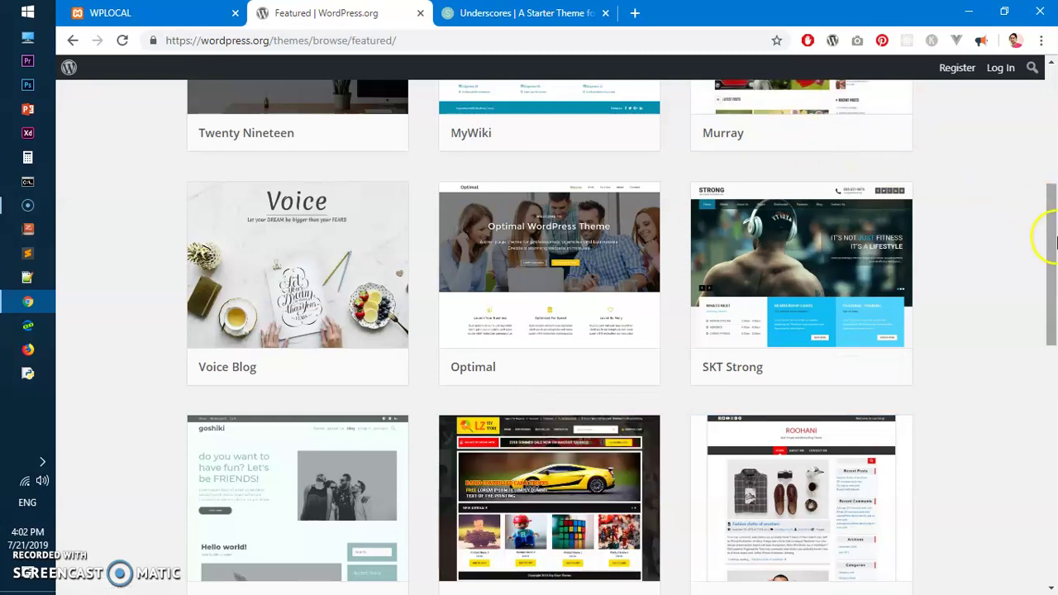
left_click_drag(1047, 236, 1054, 430)
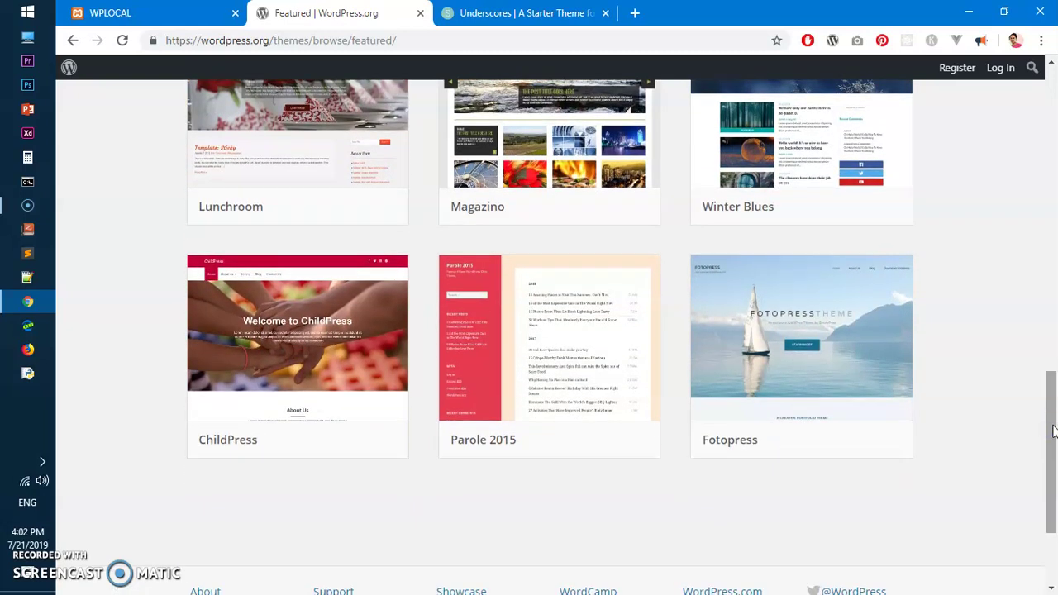
left_click_drag(1054, 430, 1054, 92)
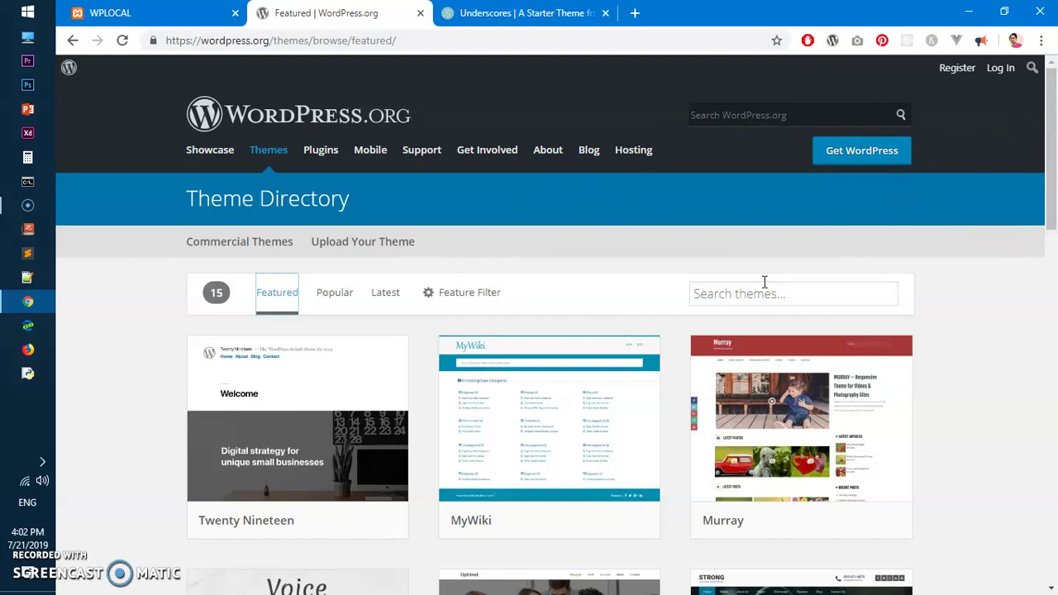
From the local Blog list, read Post number one goes here, then open Post number two.
key("ctrl+1")
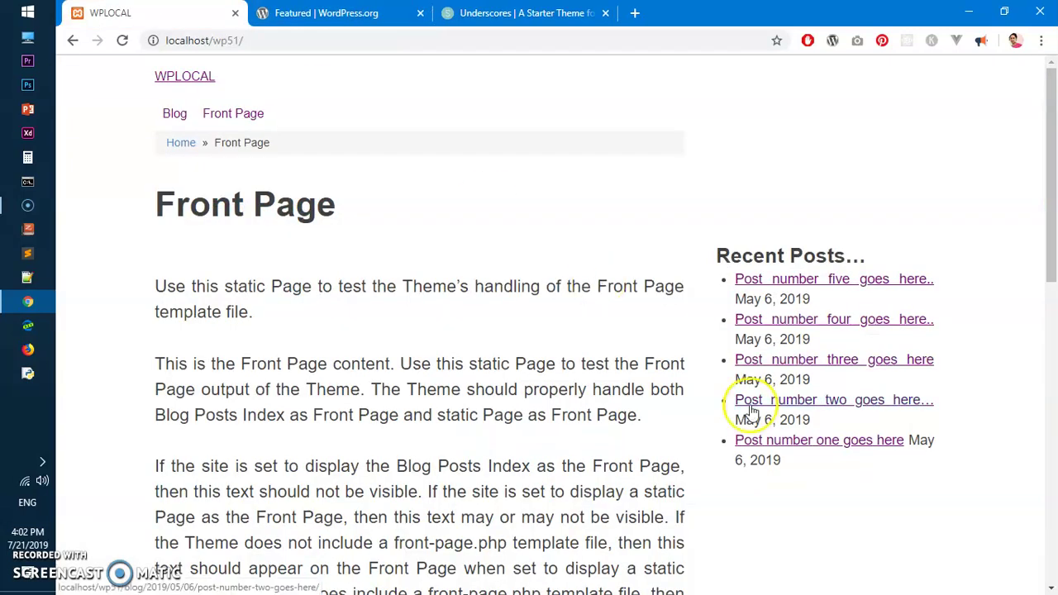
left_click(175, 113)
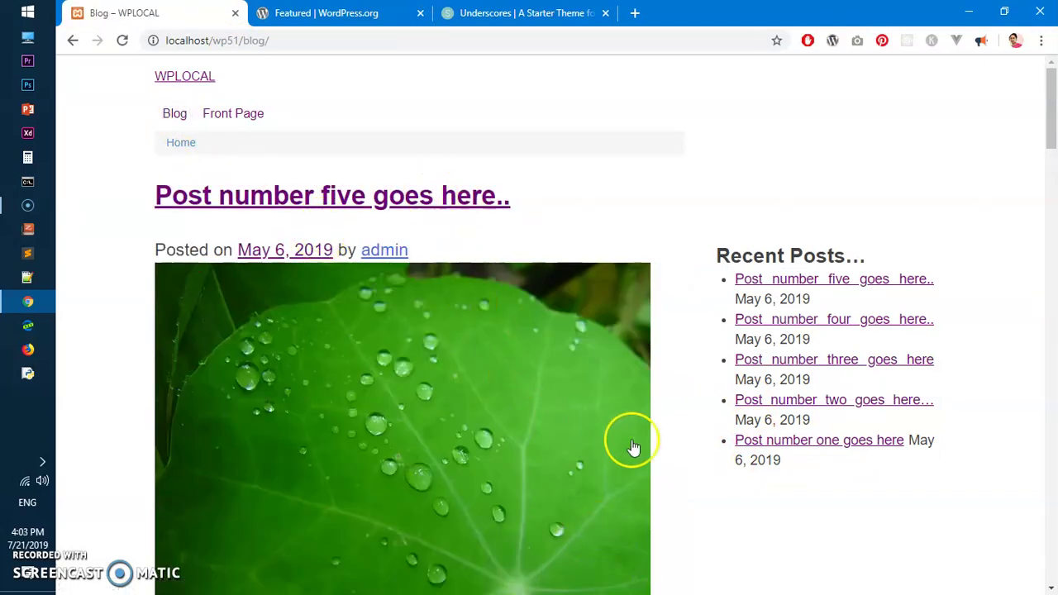
left_click(840, 451)
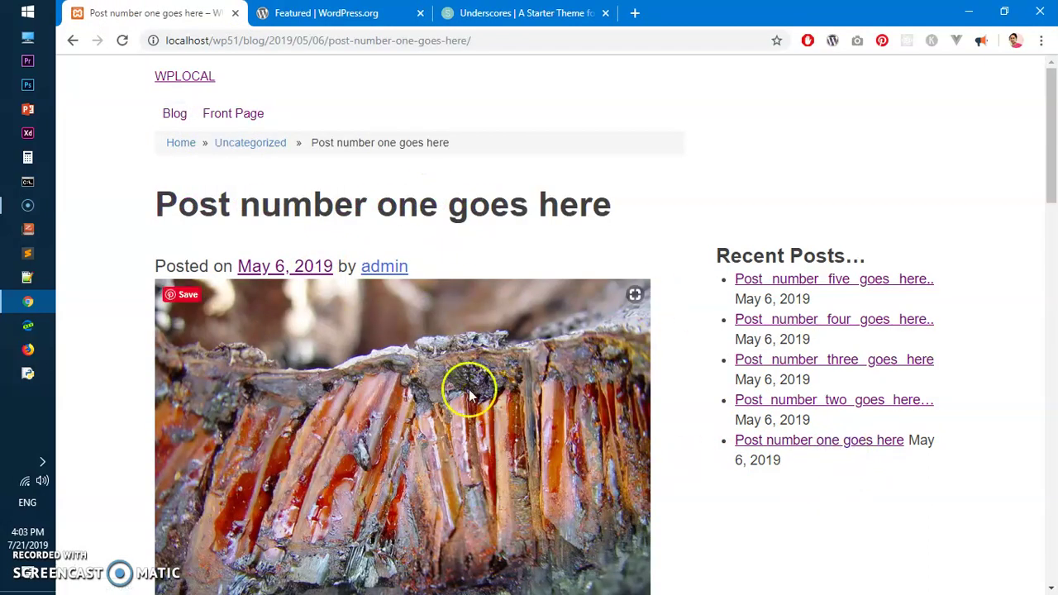
scroll(506, 467, "down", 4)
scroll(506, 468, "down", 10)
scroll(508, 466, "up", 8)
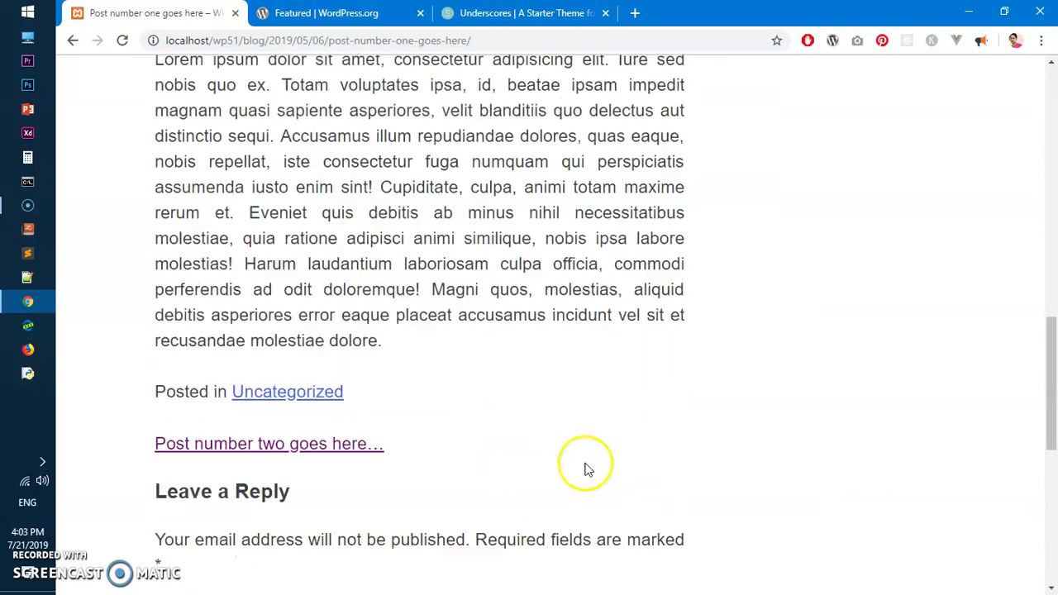
scroll(601, 467, "up", 6)
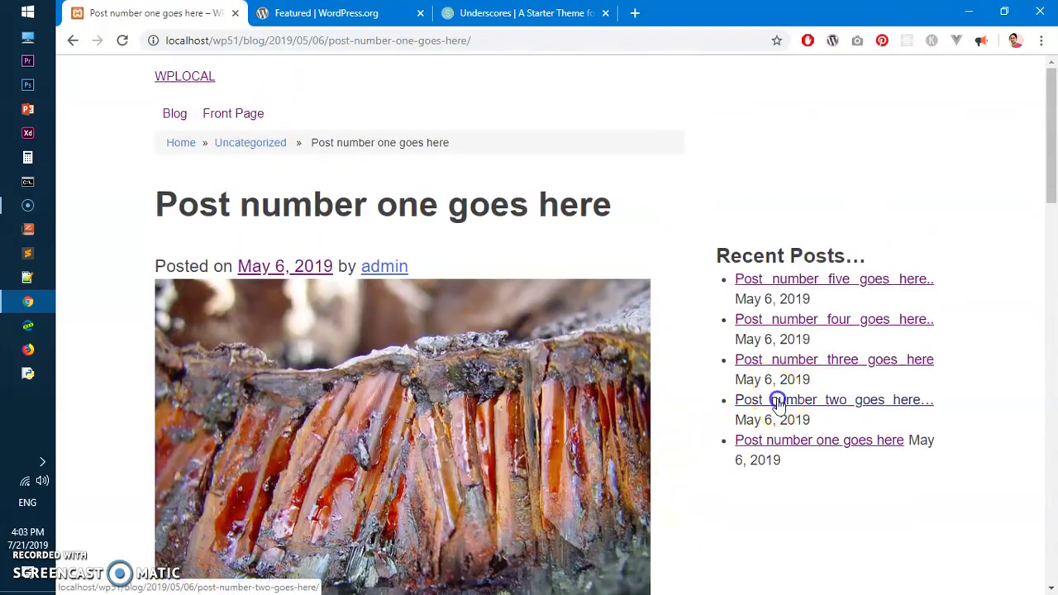
left_click(778, 402)
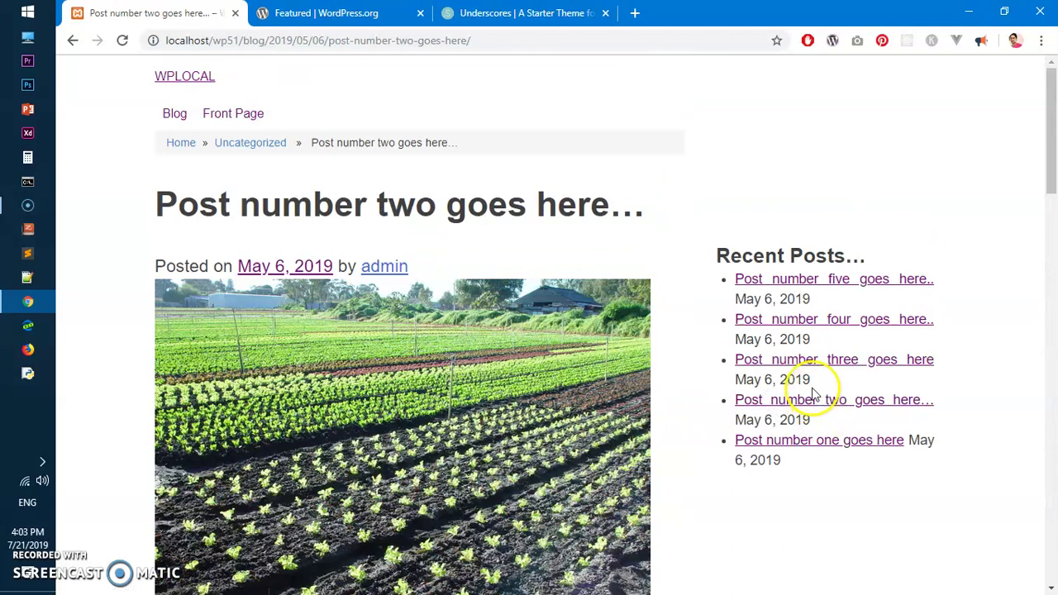